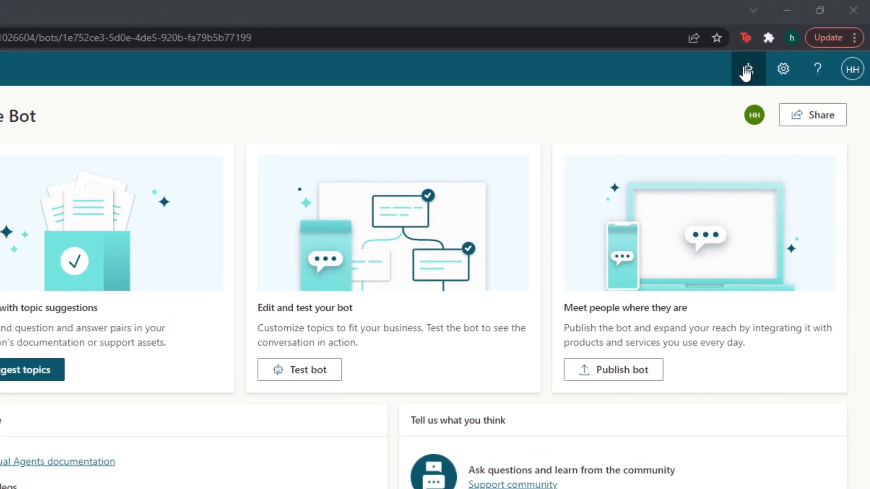
Create a new bot named 'Loan Helper FAQ Bot' with English (US) as its language.
{"action": "left_click", "coordinate": [746, 72]}
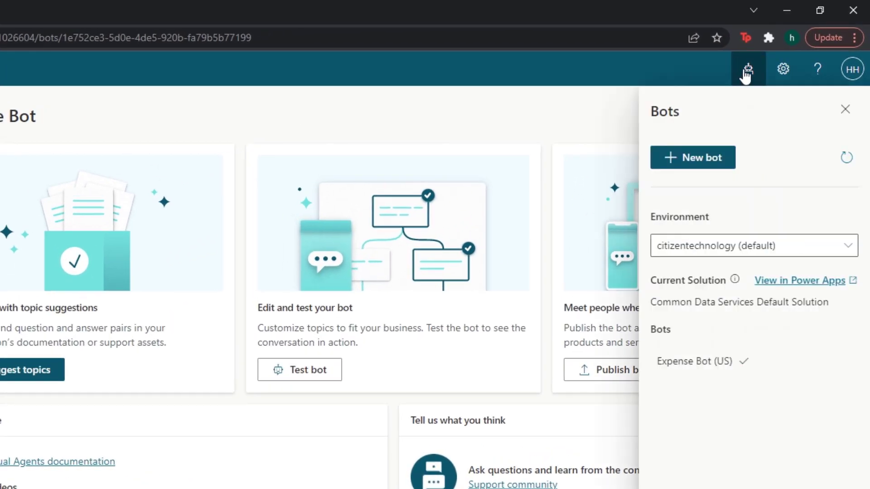
{"action": "left_click", "coordinate": [710, 157]}
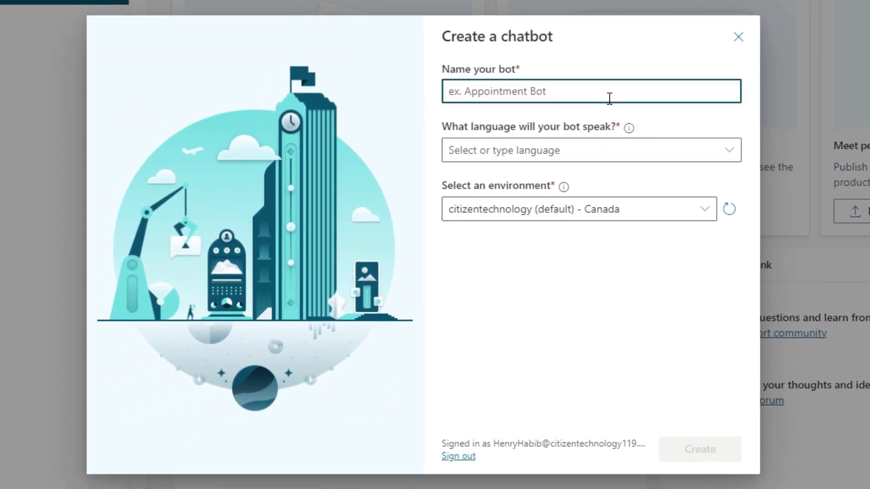
{"action": "type", "text": "Loan "}
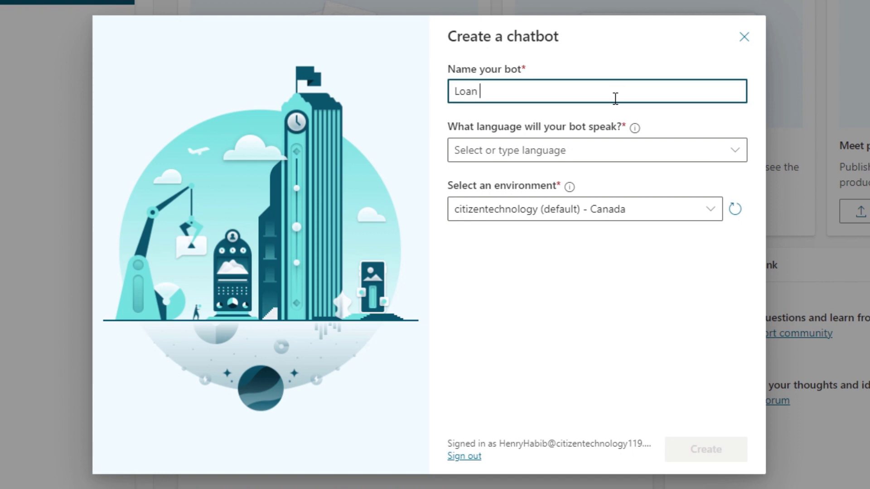
{"action": "type", "text": "Helper FAQ Bot"}
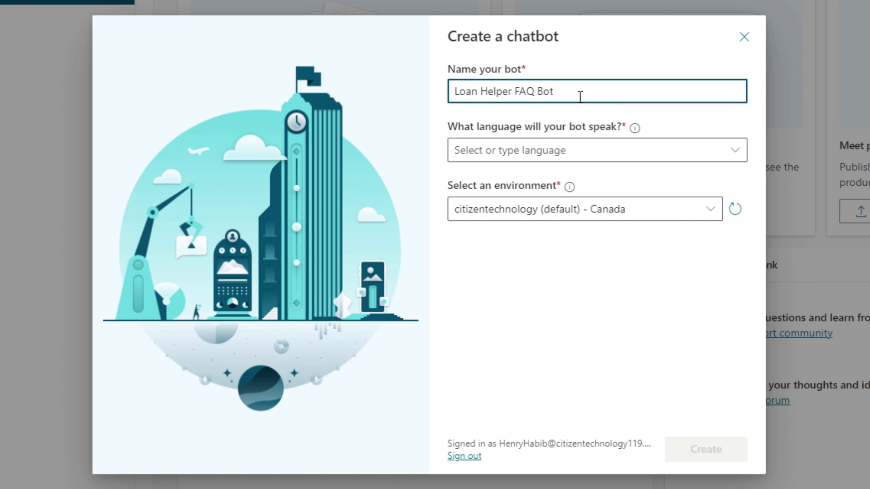
{"action": "left_click", "coordinate": [570, 154]}
{"action": "type", "text": "English (US"}
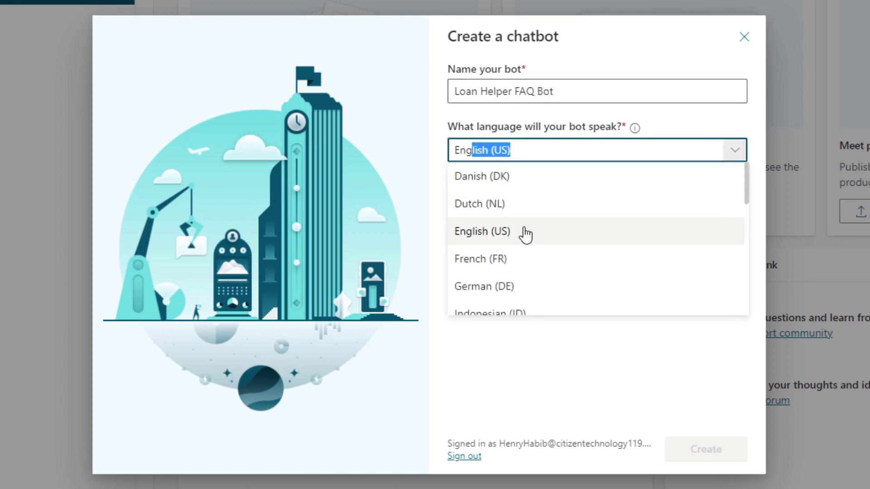
{"action": "scroll", "coordinate": [524, 222], "scroll_direction": "down", "scroll_amount": 2}
{"action": "scroll", "coordinate": [516, 227], "scroll_direction": "up", "scroll_amount": 2}
{"action": "left_click", "coordinate": [511, 232]}
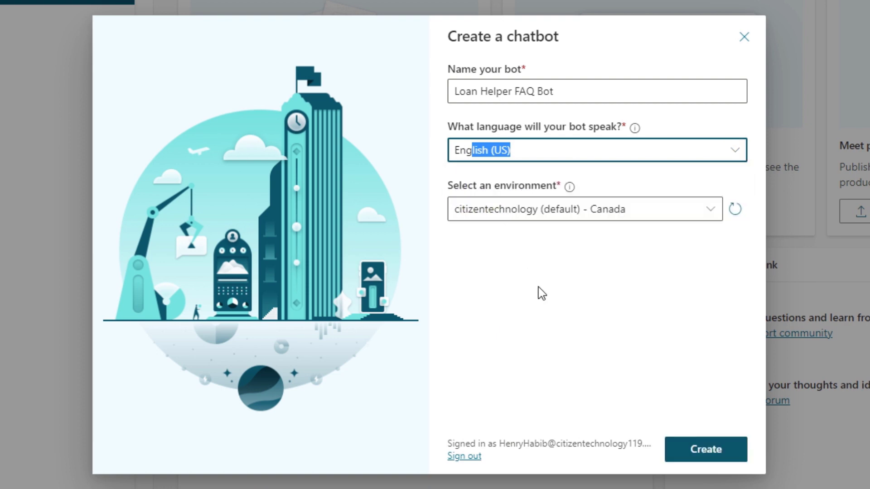
{"action": "left_click", "coordinate": [708, 446]}
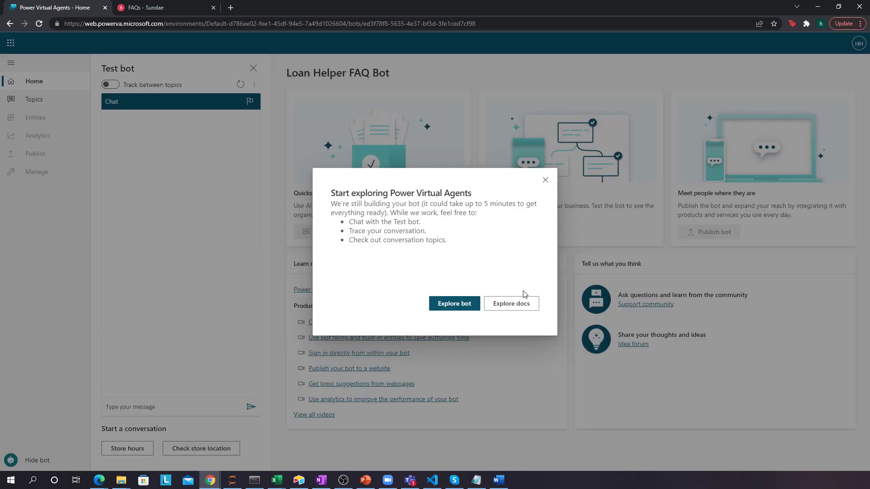
Close the Start exploring welcome dialog on the bot's home page.
{"action": "left_click", "coordinate": [545, 182]}
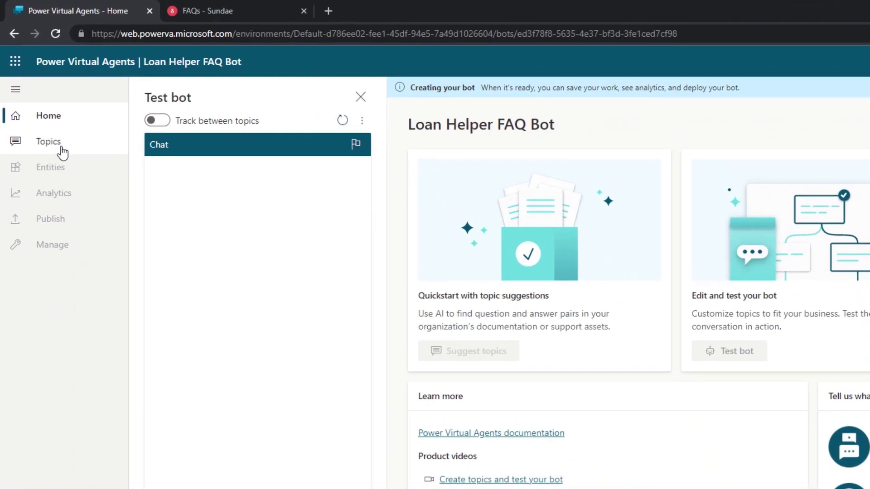
Inspect Lesson 1's four trigger phrases and its store-hours message flow, then return to Topics.
{"action": "left_click", "coordinate": [63, 154]}
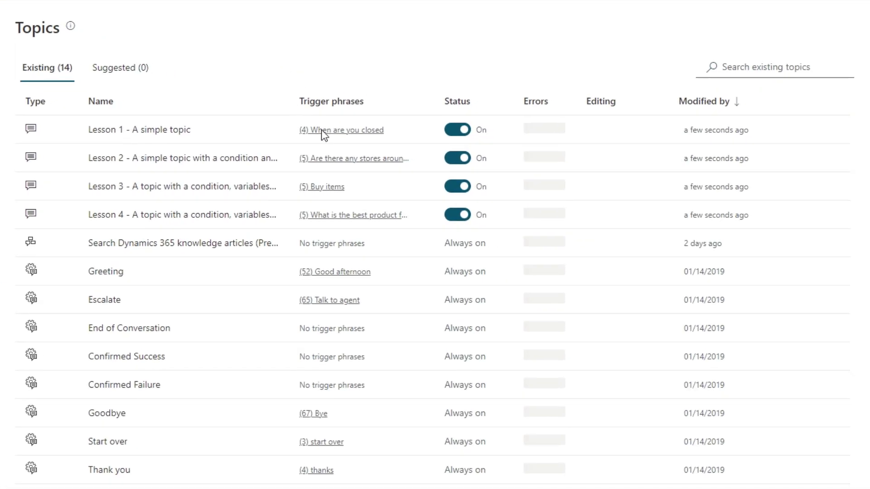
{"action": "left_click", "coordinate": [336, 132]}
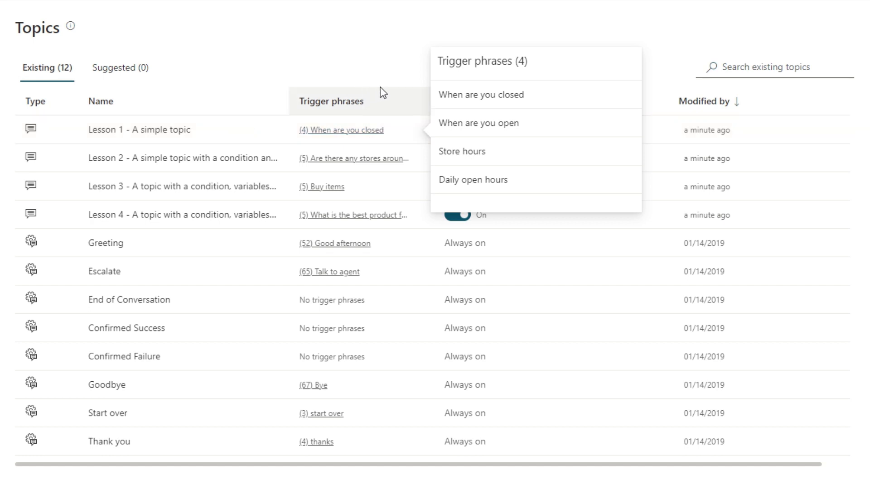
{"action": "left_click", "coordinate": [178, 134]}
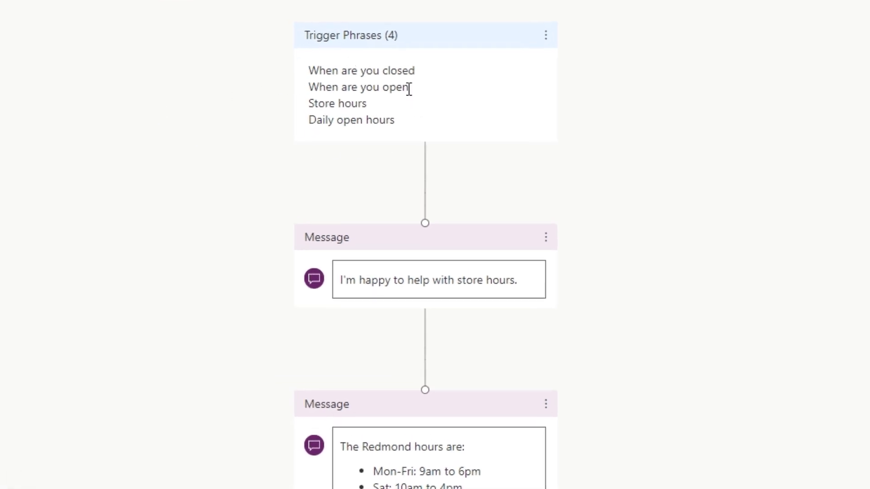
{"action": "scroll", "coordinate": [410, 116], "scroll_direction": "down", "scroll_amount": 2}
{"action": "scroll", "coordinate": [413, 118], "scroll_direction": "down", "scroll_amount": 2}
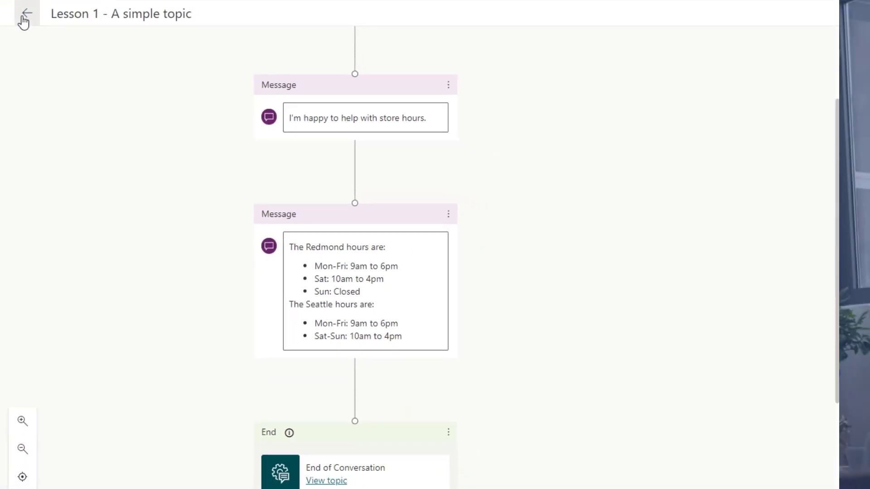
{"action": "left_click", "coordinate": [23, 22]}
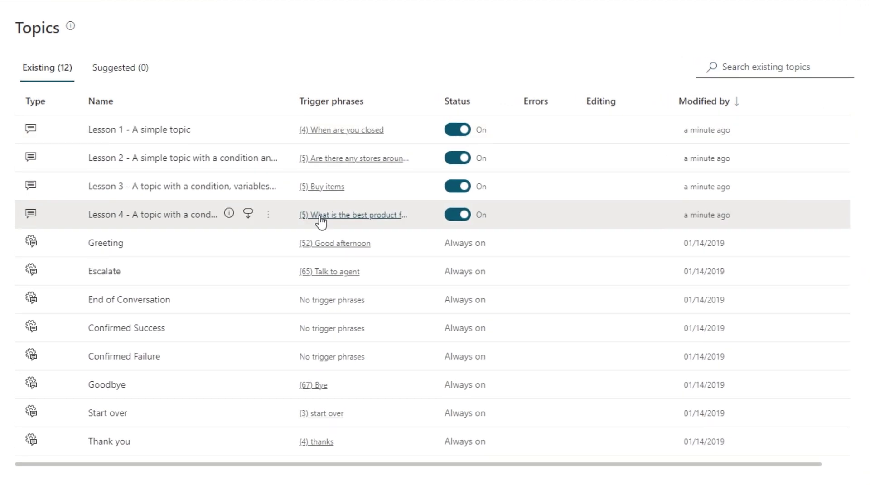
Preview Lesson 4's five trigger phrases and scroll through its usage-type branching flow.
{"action": "left_click", "coordinate": [321, 220]}
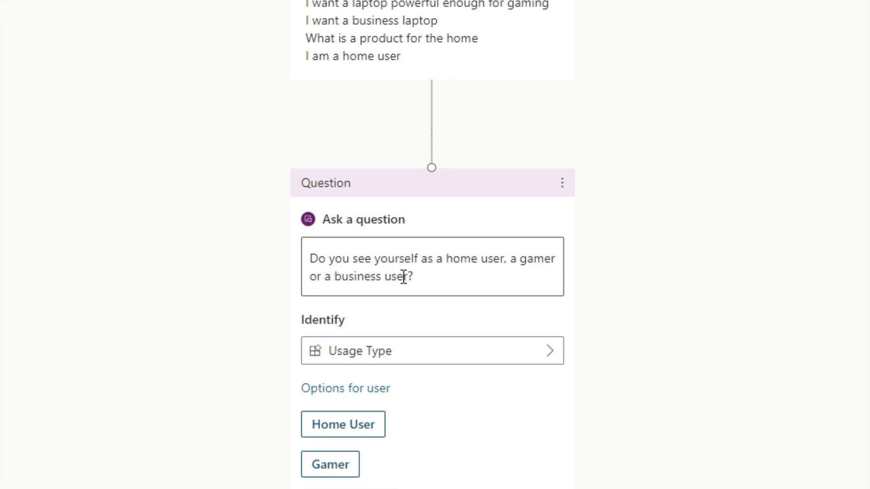
{"action": "scroll", "coordinate": [394, 277], "scroll_direction": "down", "scroll_amount": 4}
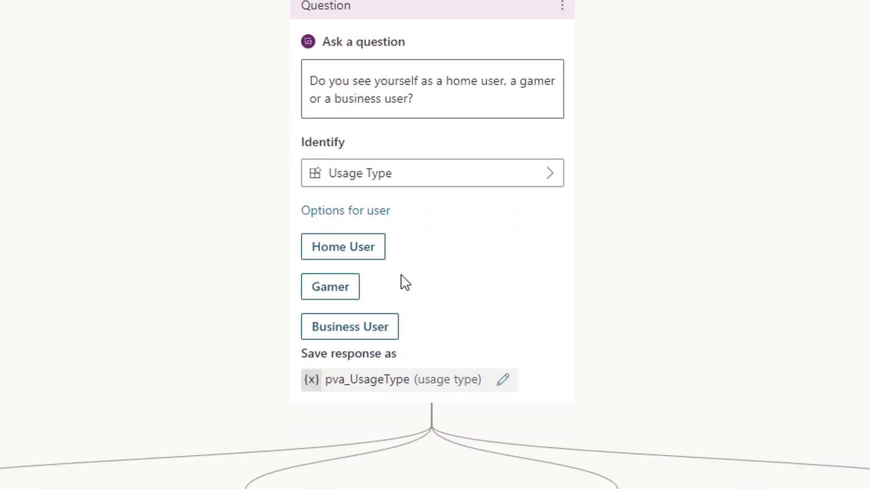
{"action": "scroll", "coordinate": [349, 312], "scroll_direction": "down", "scroll_amount": 10}
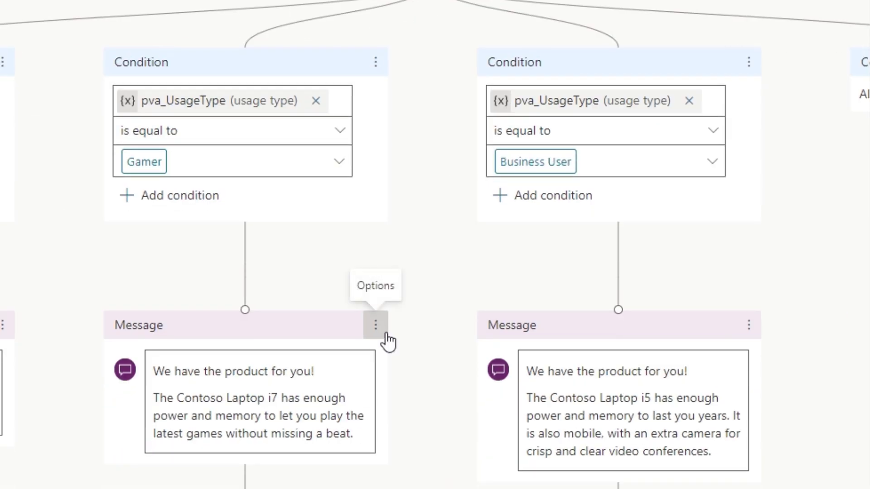
{"action": "scroll", "coordinate": [387, 336], "scroll_direction": "down", "scroll_amount": 4}
{"action": "scroll", "coordinate": [401, 446], "scroll_direction": "down", "scroll_amount": 20}
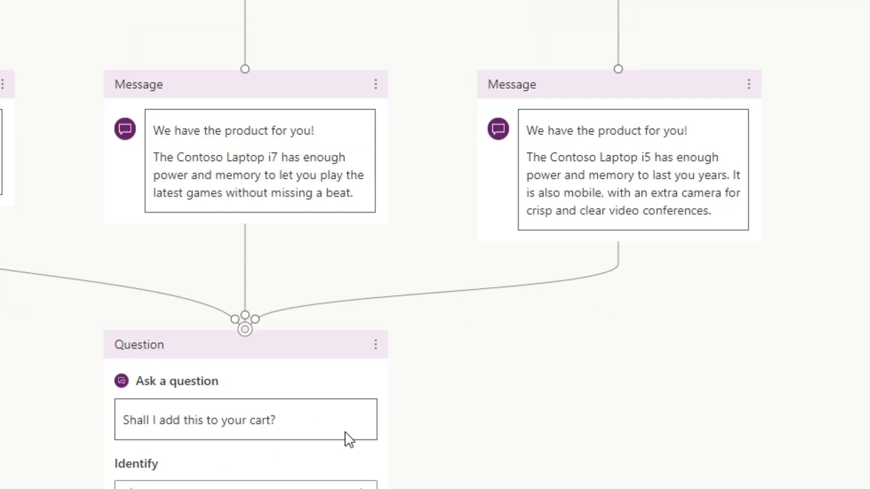
{"action": "scroll", "coordinate": [456, 443], "scroll_direction": "up", "scroll_amount": 20}
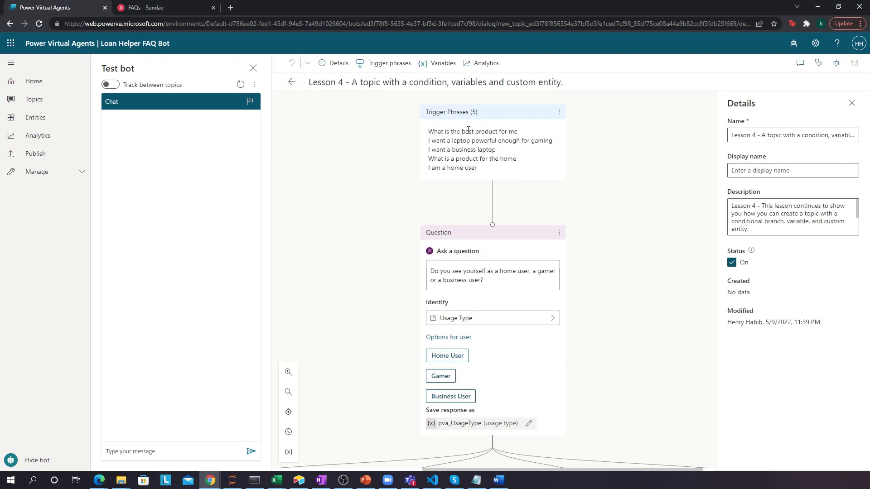
Ask the test bot 'What is the best product for me?'.
{"action": "left_click", "coordinate": [179, 453]}
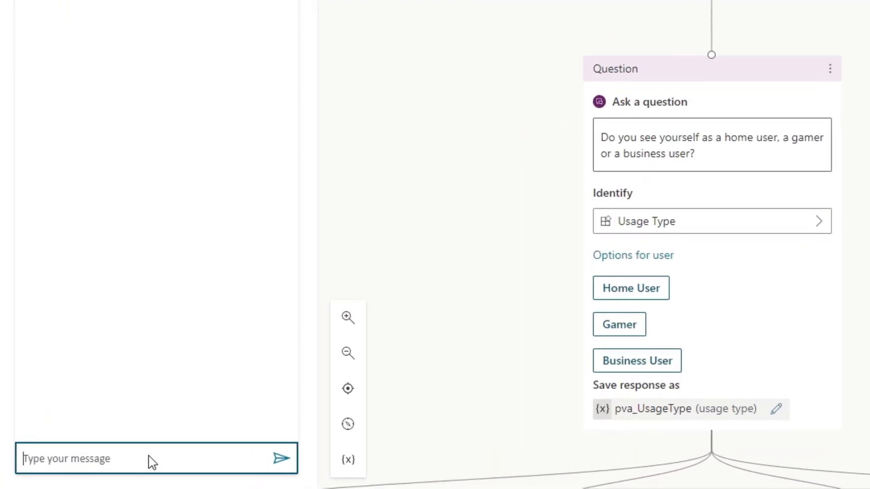
{"action": "type", "text": "What "}
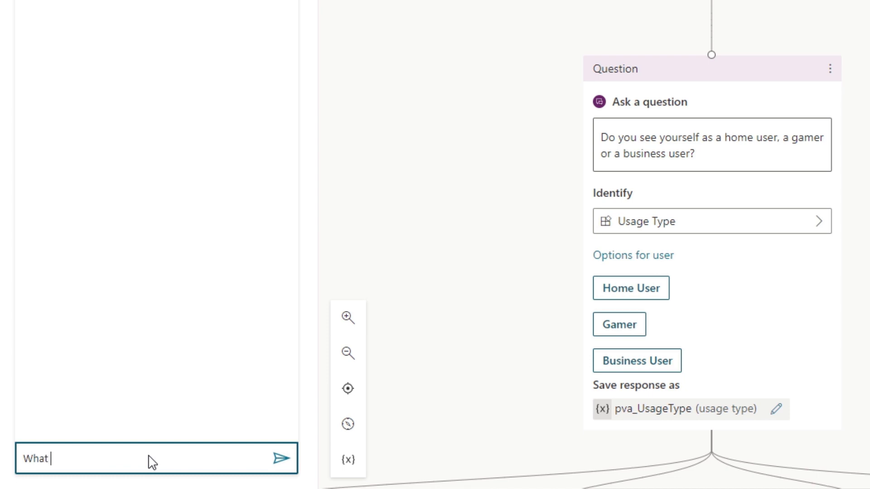
{"action": "type", "text": "is the best product for m"}
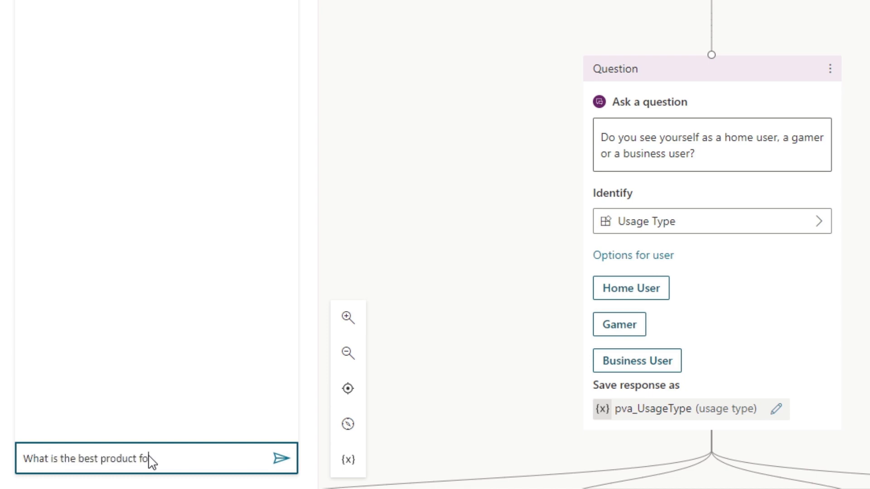
{"action": "type", "text": "e?"}
{"action": "key", "text": "Return"}
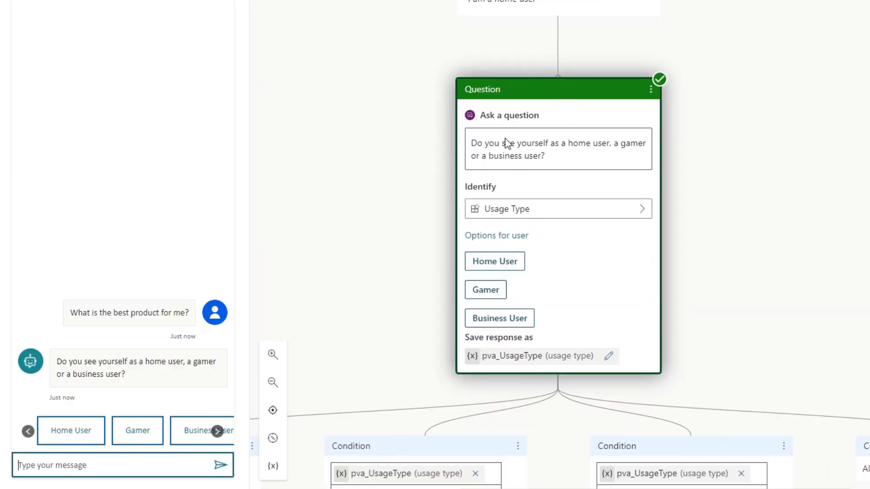
{"action": "scroll", "coordinate": [528, 165], "scroll_direction": "down", "scroll_amount": 1}
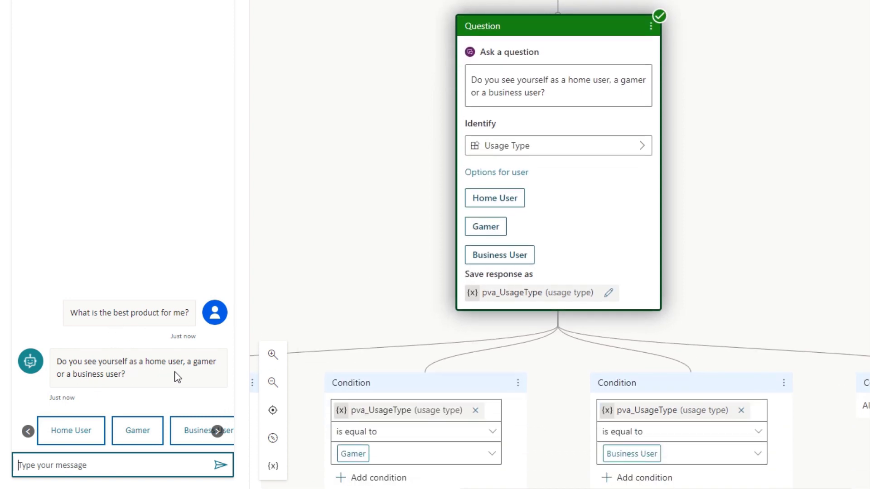
Answer Home User to get the Contoso Laptop i3 recommendation, then go back to Topics.
{"action": "left_click", "coordinate": [73, 431]}
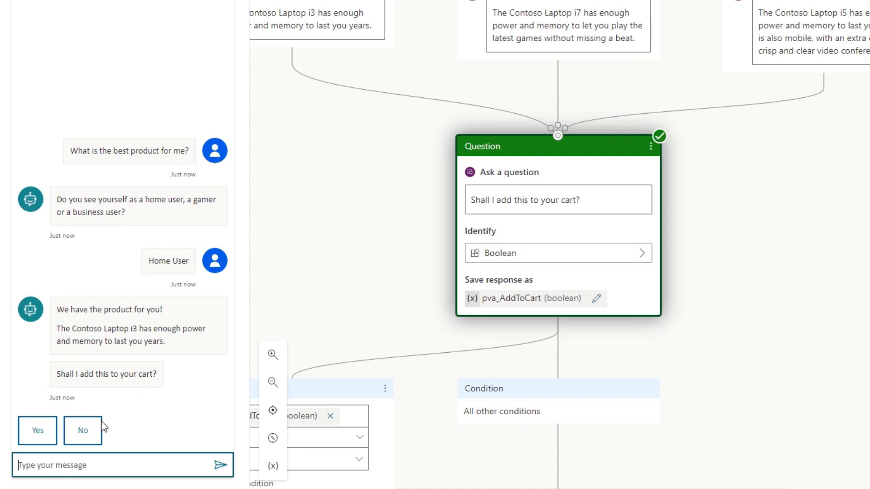
{"action": "scroll", "coordinate": [407, 425], "scroll_direction": "down", "scroll_amount": 5}
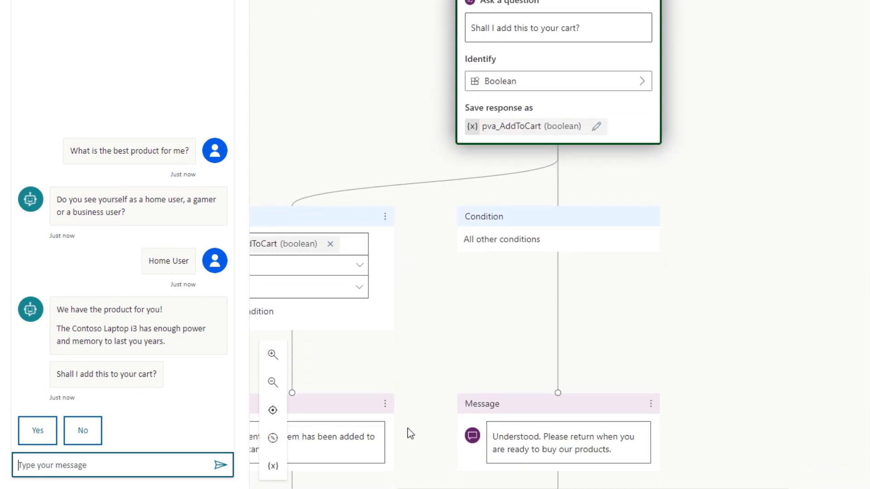
{"action": "scroll", "coordinate": [407, 425], "scroll_direction": "down", "scroll_amount": 4}
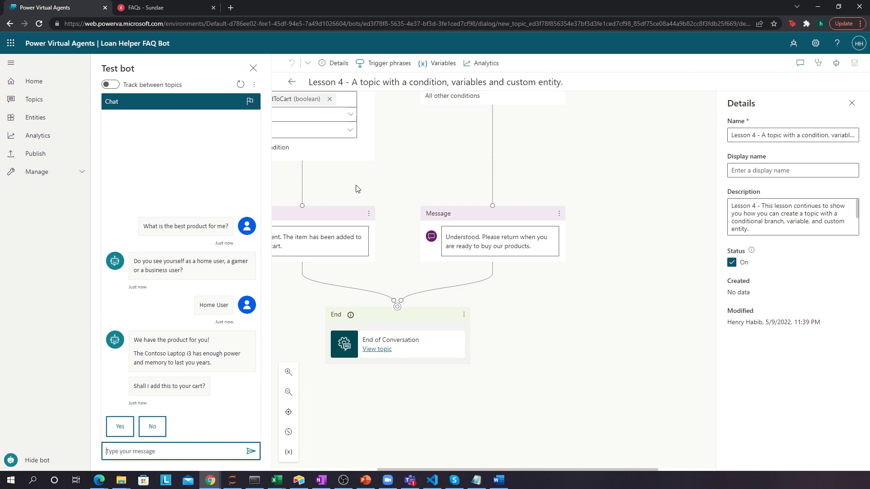
{"action": "left_click", "coordinate": [292, 83]}
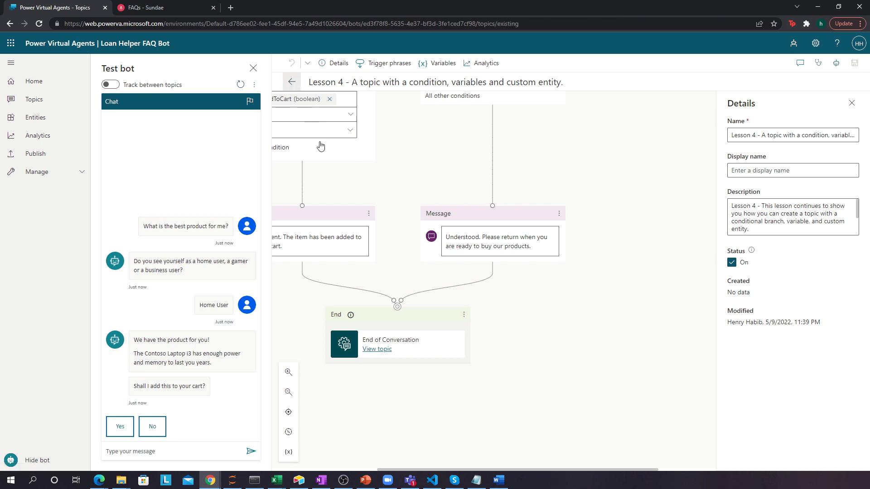
{"action": "left_click", "coordinate": [152, 6]}
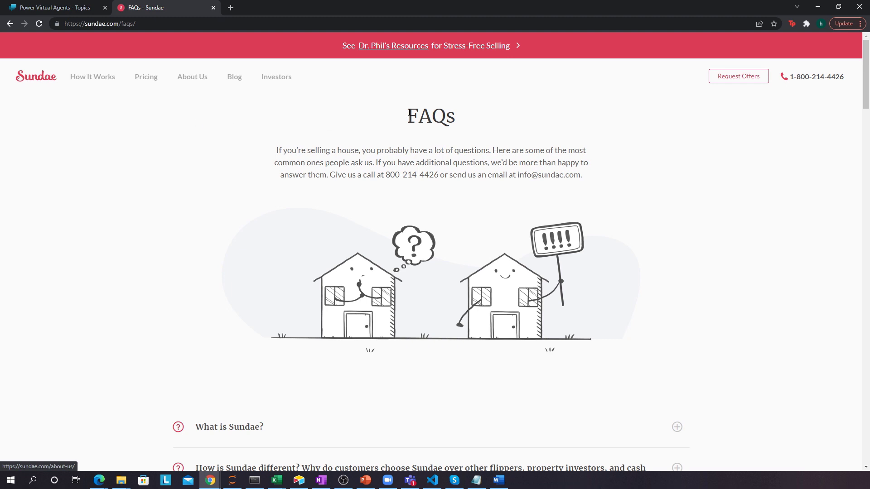
{"action": "left_click_drag", "start_coordinate": [409, 111], "coordinate": [447, 111]}
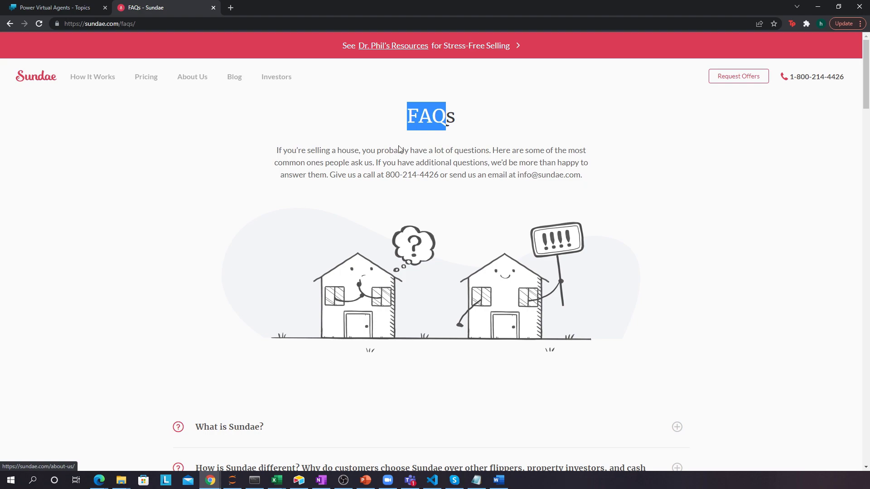
{"action": "scroll", "coordinate": [382, 162], "scroll_direction": "down", "scroll_amount": 15}
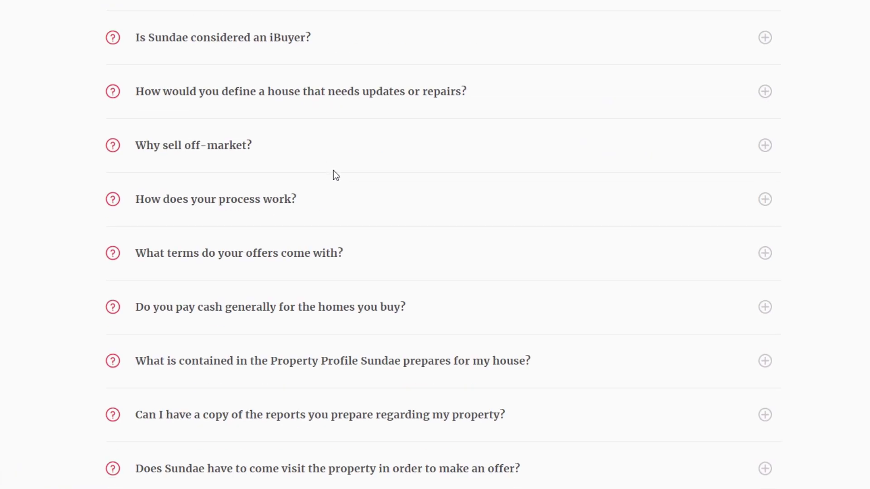
{"action": "scroll", "coordinate": [335, 176], "scroll_direction": "down", "scroll_amount": 15}
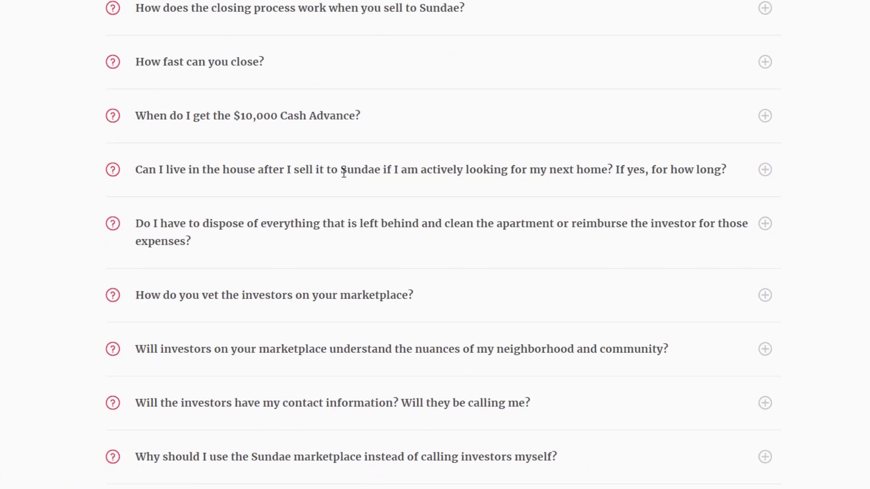
{"action": "scroll", "coordinate": [344, 174], "scroll_direction": "down", "scroll_amount": 8}
{"action": "scroll", "coordinate": [344, 171], "scroll_direction": "up", "scroll_amount": 15}
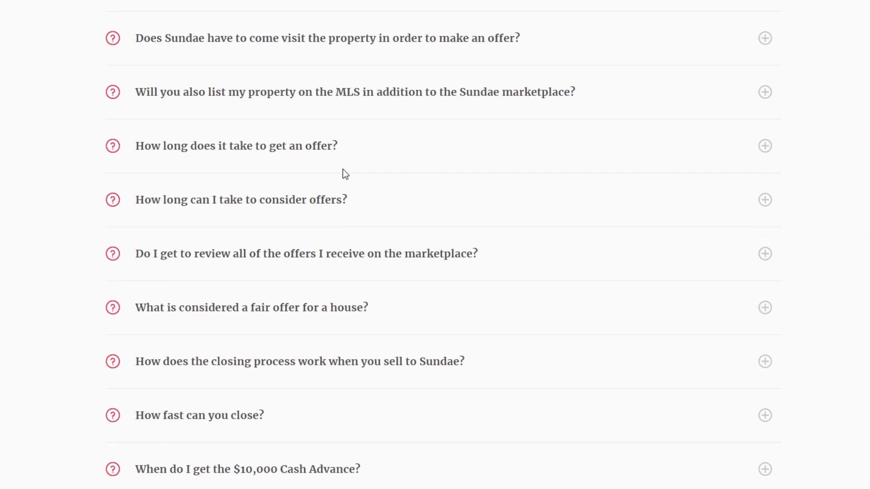
{"action": "scroll", "coordinate": [342, 173], "scroll_direction": "up", "scroll_amount": 10}
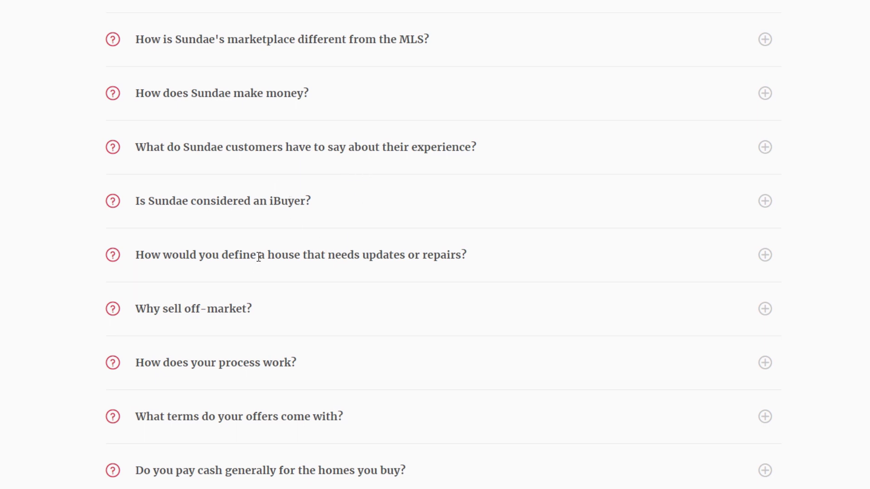
{"action": "scroll", "coordinate": [258, 256], "scroll_direction": "up", "scroll_amount": 3}
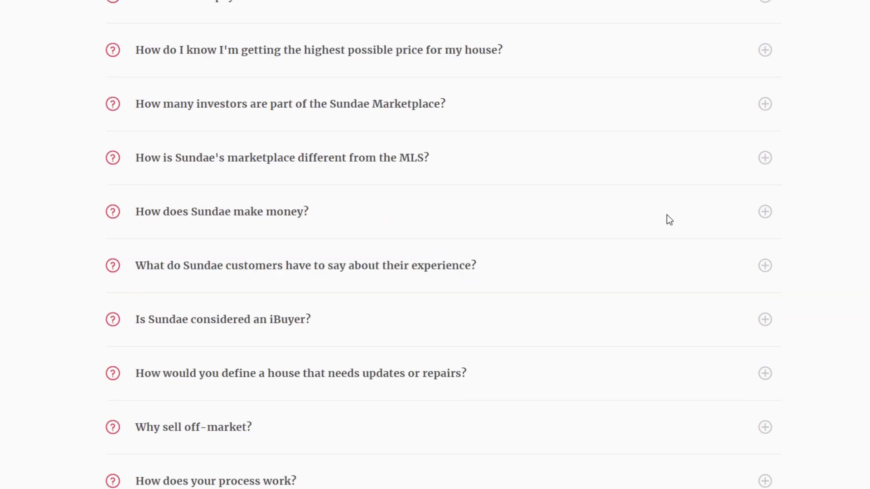
Expand 'How does Sundae make money?' and select its question and answer paragraph.
{"action": "left_click", "coordinate": [766, 219]}
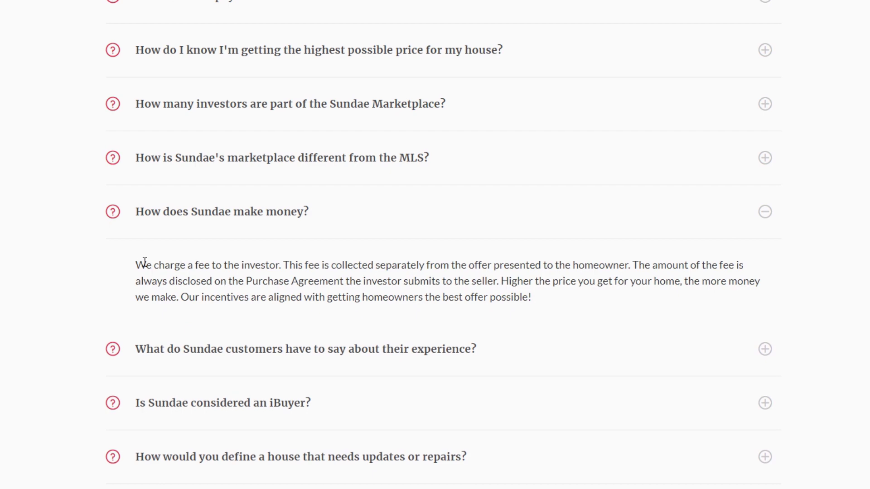
{"action": "left_click_drag", "start_coordinate": [136, 262], "coordinate": [539, 299]}
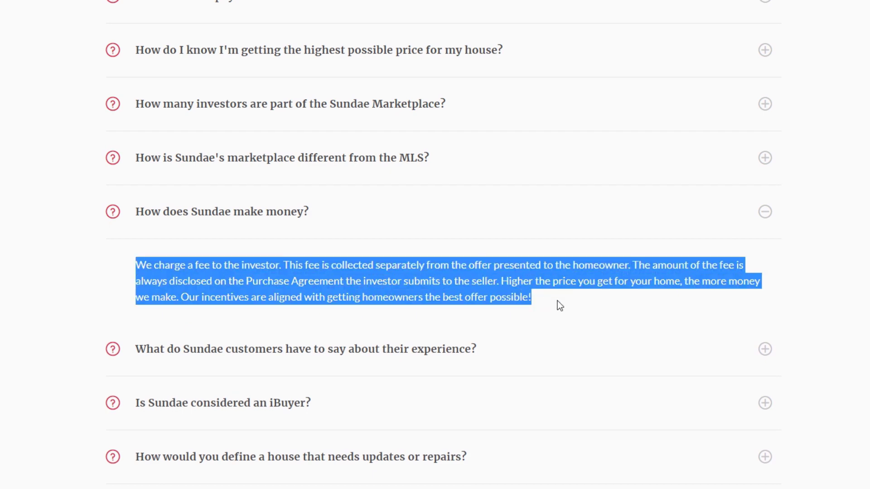
{"action": "left_click", "coordinate": [557, 302]}
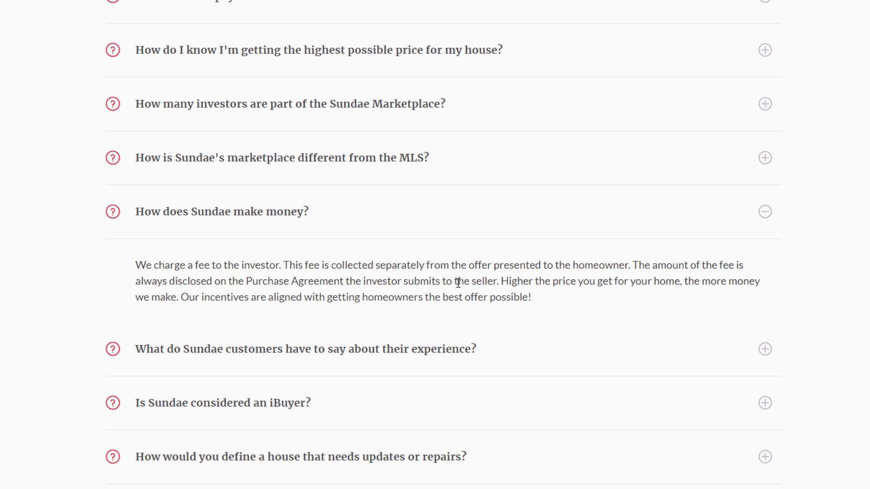
{"action": "scroll", "coordinate": [458, 283], "scroll_direction": "up", "scroll_amount": 14}
{"action": "scroll", "coordinate": [444, 274], "scroll_direction": "down", "scroll_amount": 10}
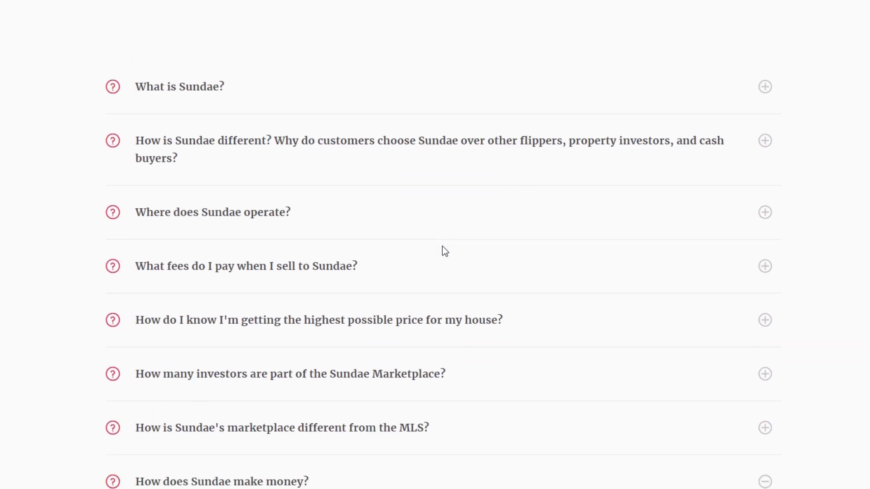
{"action": "scroll", "coordinate": [444, 250], "scroll_direction": "down", "scroll_amount": 6}
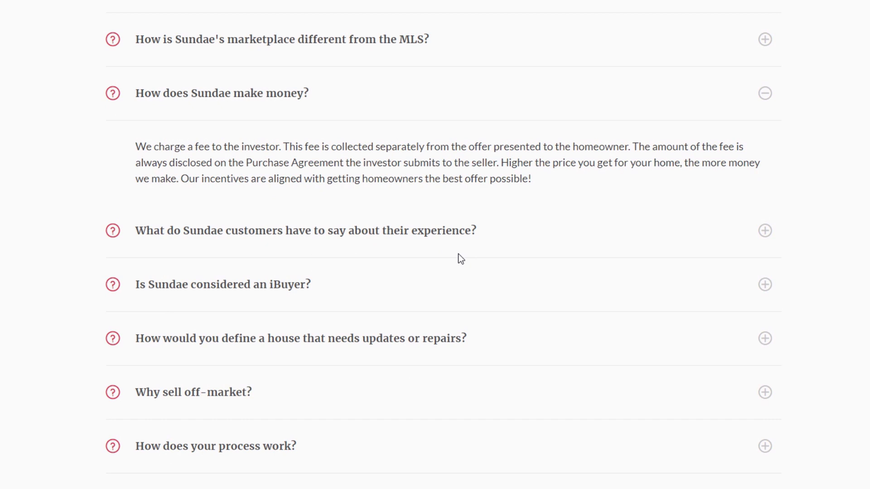
{"action": "left_click_drag", "start_coordinate": [320, 96], "coordinate": [135, 93]}
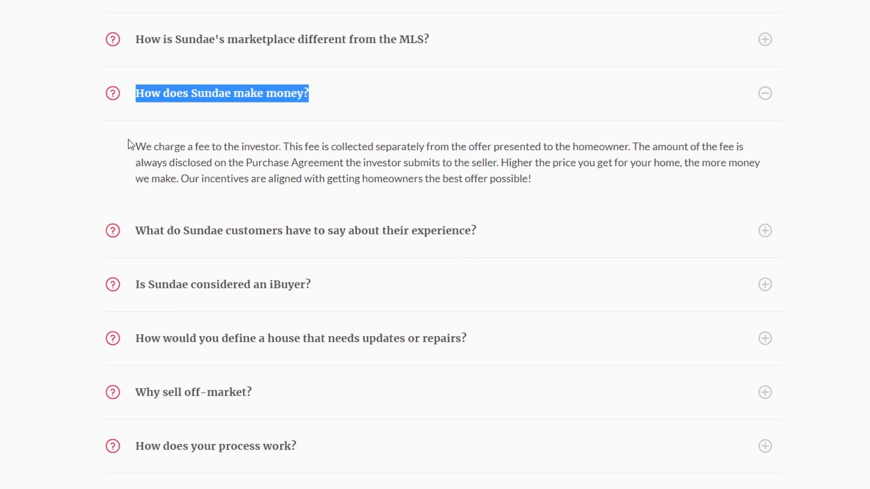
{"action": "left_click_drag", "start_coordinate": [137, 149], "coordinate": [564, 188]}
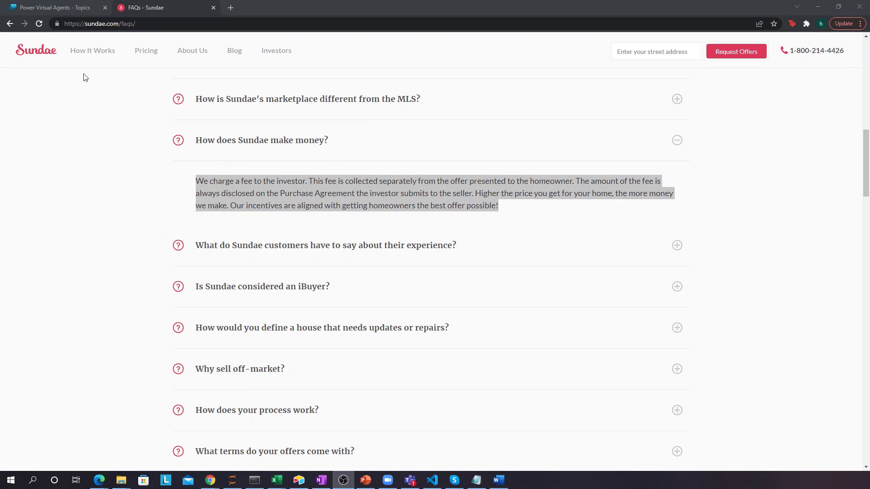
Copy the Sundae FAQ page's web address for the bot's topic suggestions.
{"action": "left_click", "coordinate": [74, 9]}
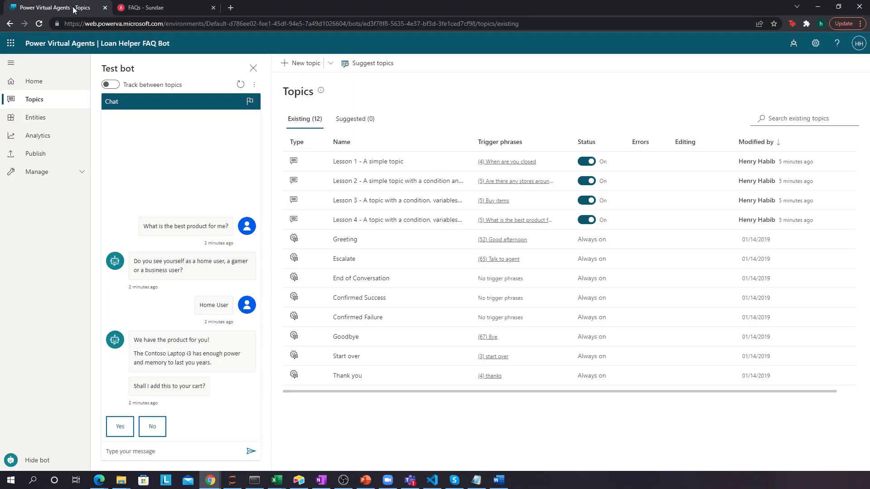
{"action": "left_click", "coordinate": [146, 8]}
{"action": "scroll", "coordinate": [160, 74], "scroll_direction": "up", "scroll_amount": 15}
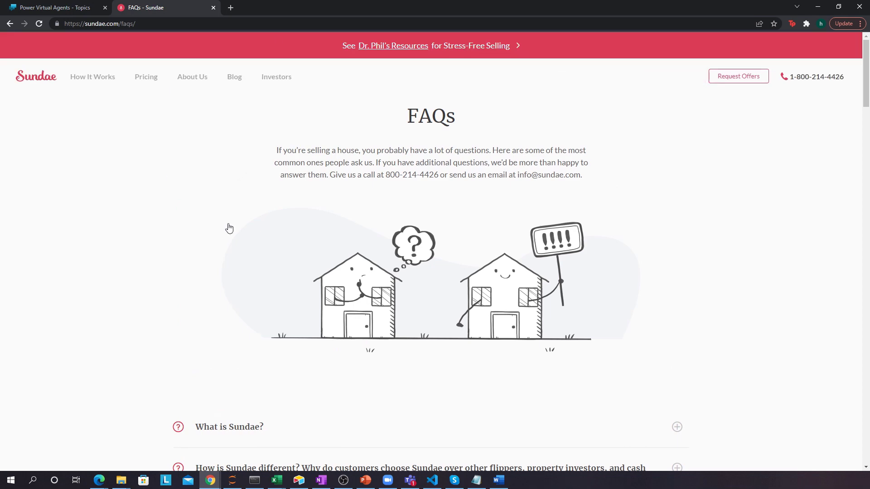
{"action": "scroll", "coordinate": [154, 127], "scroll_direction": "down", "scroll_amount": 15}
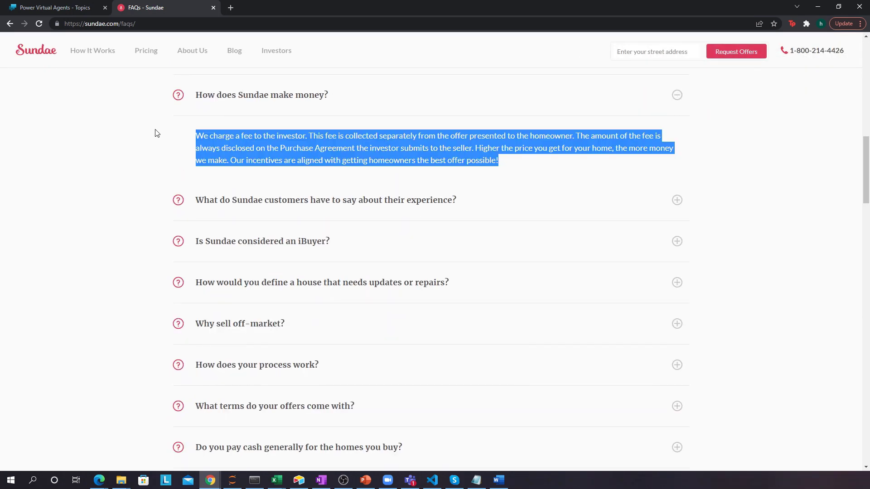
{"action": "left_click", "coordinate": [54, 7]}
{"action": "left_click", "coordinate": [398, 90]}
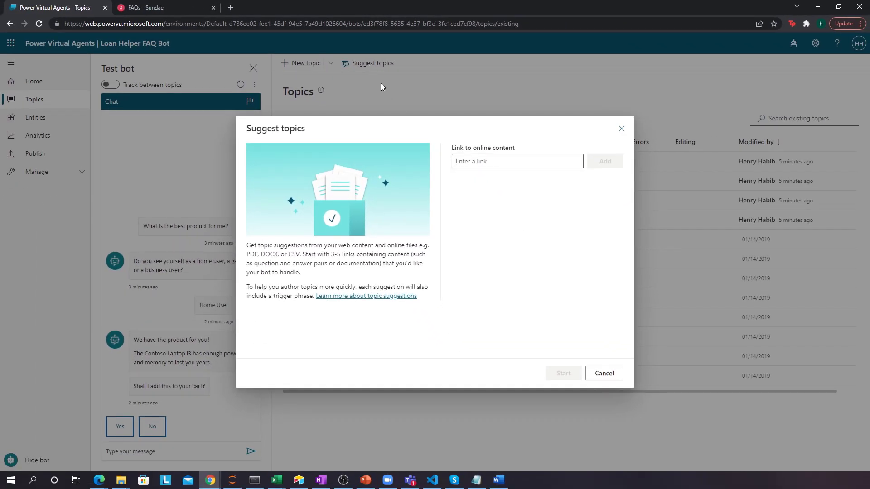
{"action": "left_click", "coordinate": [185, 25]}
{"action": "key", "text": "ctrl+c"}
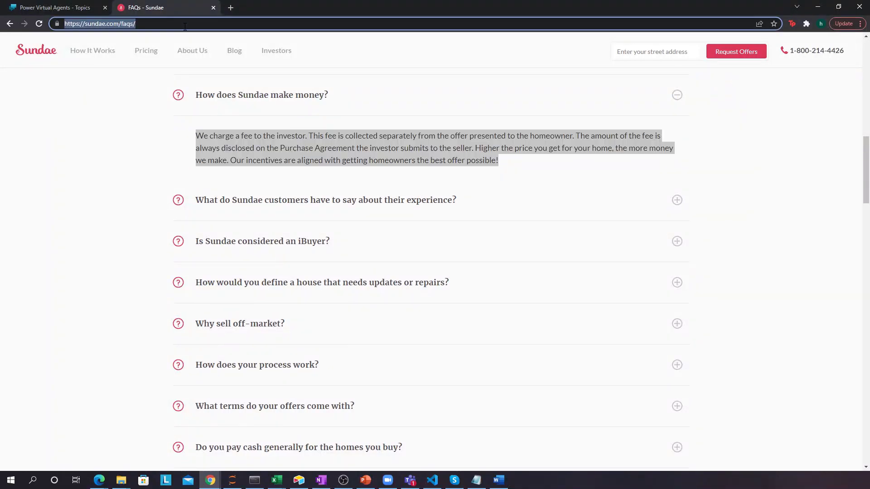
{"action": "left_click", "coordinate": [55, 7]}
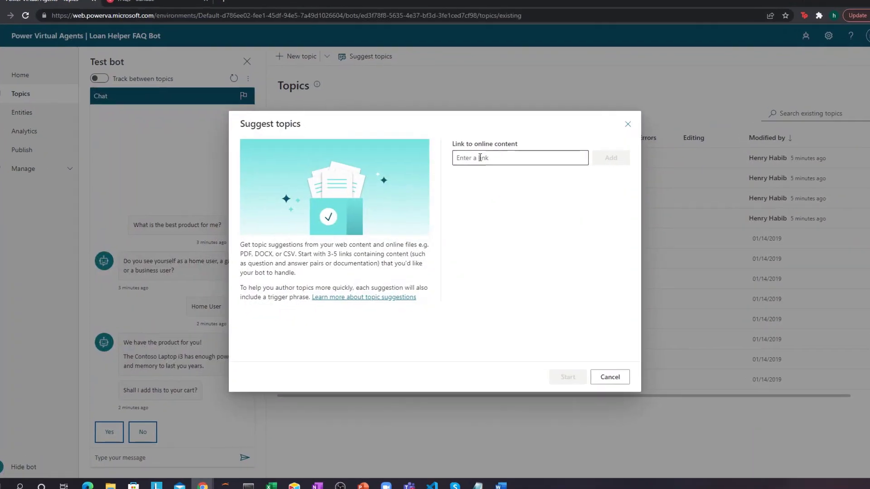
{"action": "key", "text": "ctrl+v"}
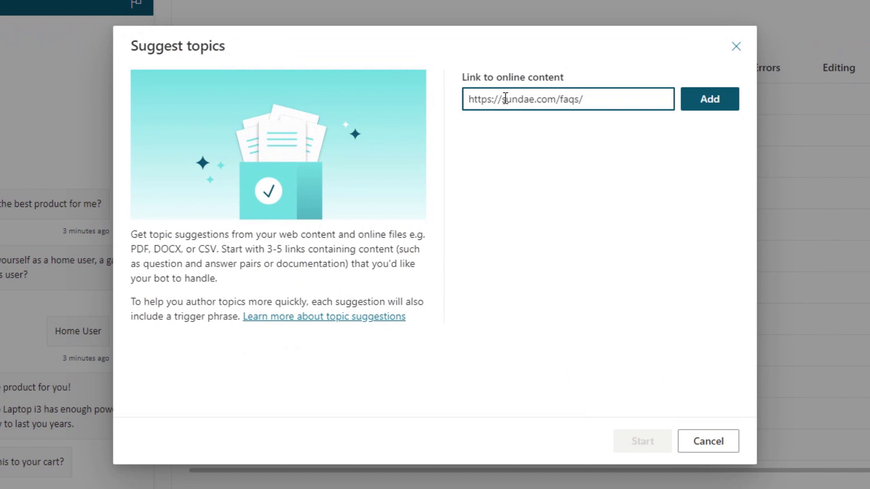
{"action": "left_click", "coordinate": [700, 100]}
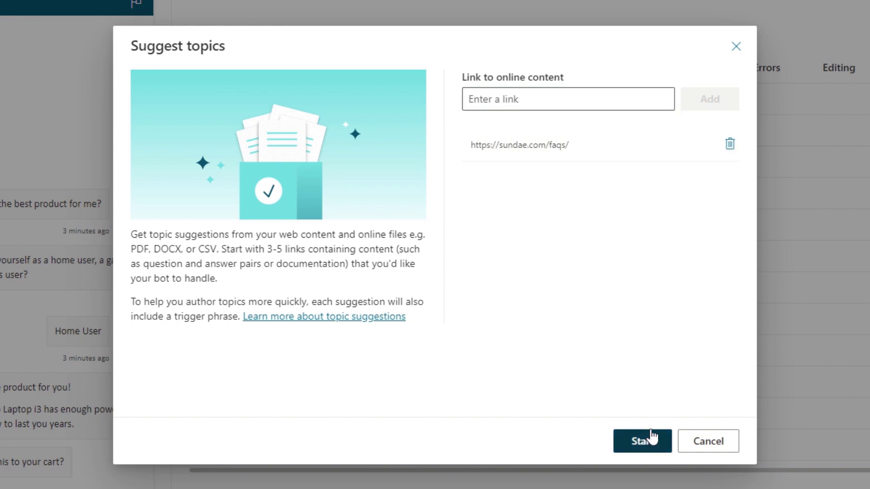
{"action": "left_click", "coordinate": [650, 442]}
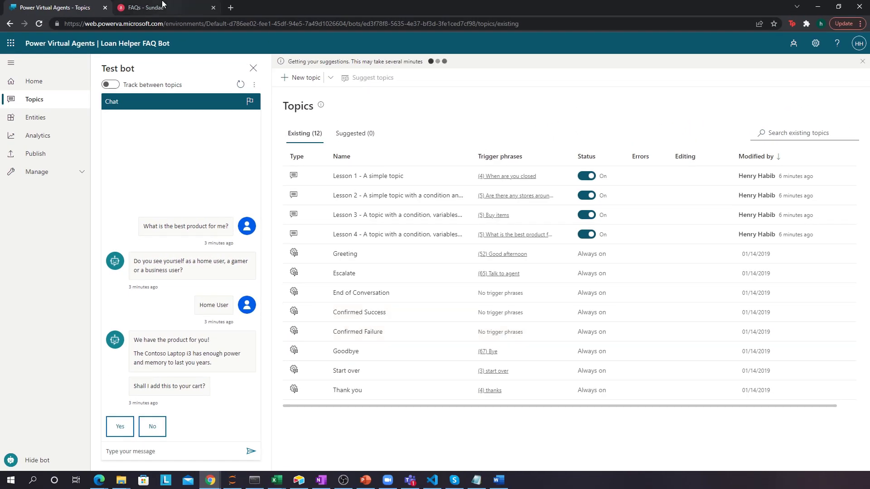
{"action": "left_click", "coordinate": [149, 7]}
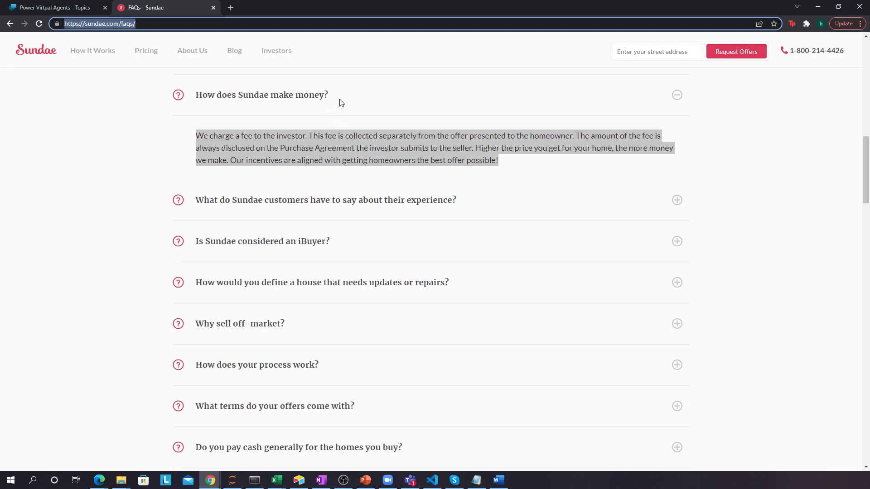
{"action": "left_click_drag", "start_coordinate": [342, 102], "coordinate": [166, 97]}
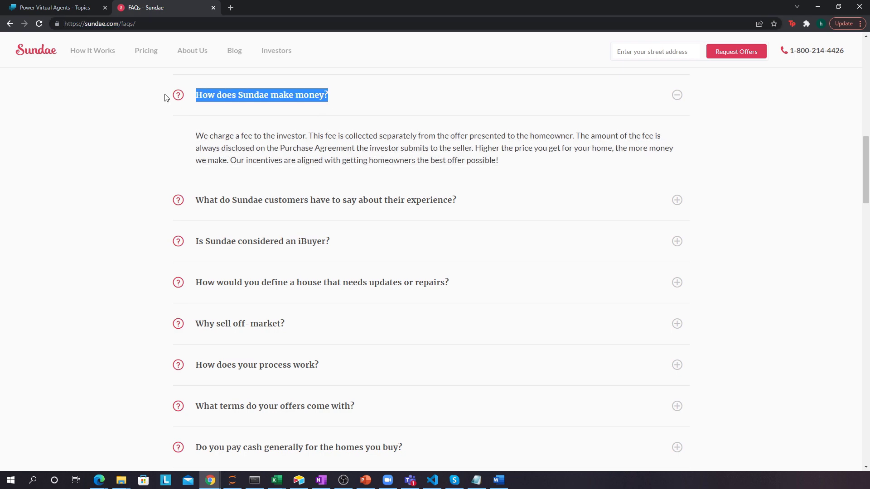
{"action": "left_click", "coordinate": [41, 3]}
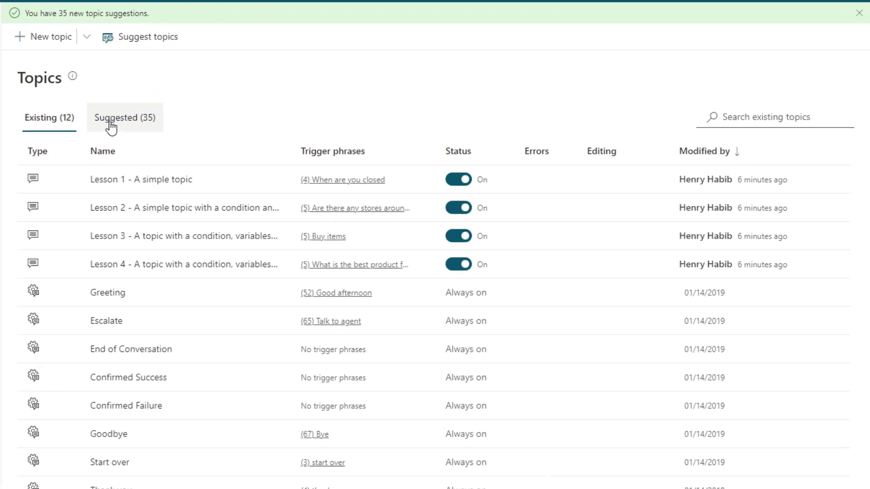
Compare the 35 suggested topics with the FAQ page's questions, expanding 'What is Sundae?'.
{"action": "left_click", "coordinate": [111, 129]}
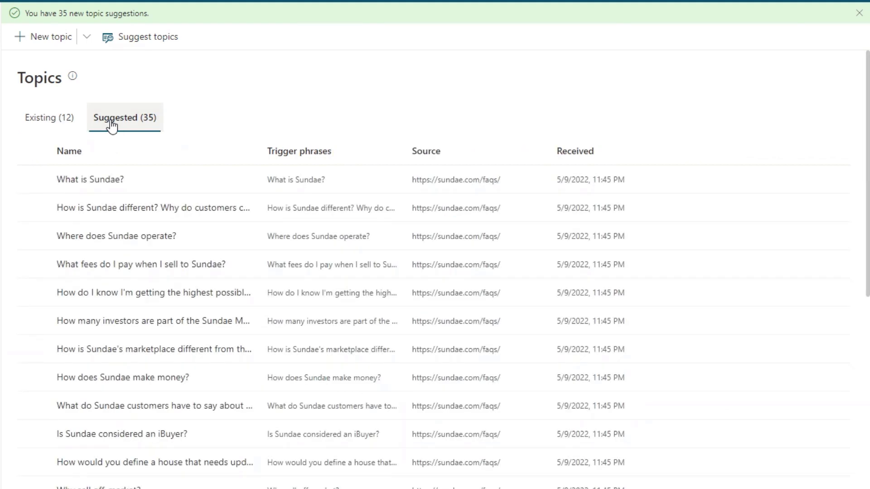
{"action": "mouse_move", "coordinate": [135, 181]}
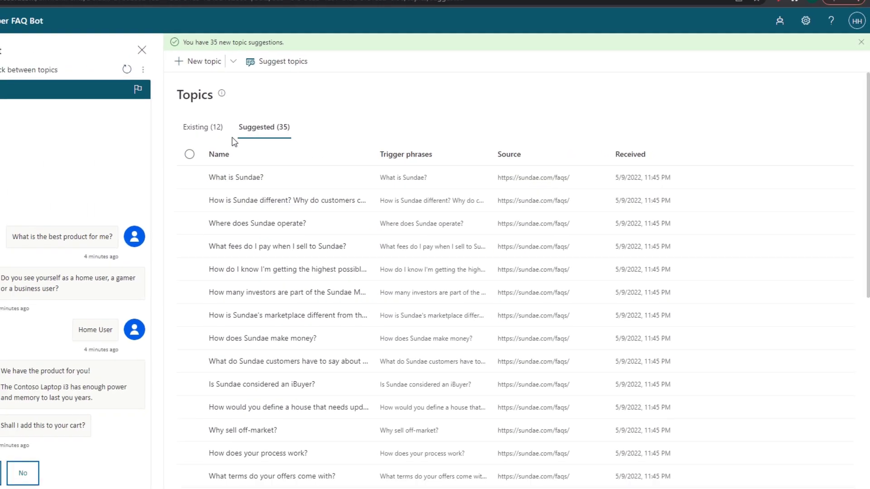
{"action": "left_click", "coordinate": [181, 10]}
{"action": "scroll", "coordinate": [343, 234], "scroll_direction": "up", "scroll_amount": 3}
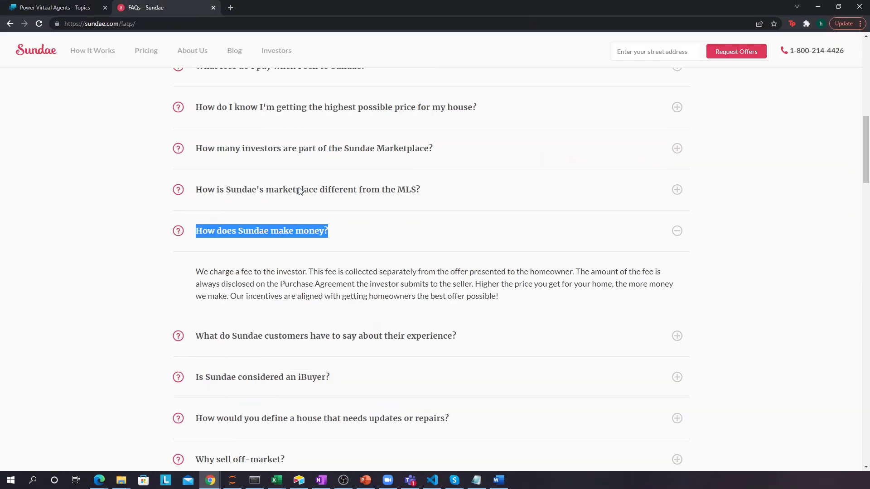
{"action": "left_click", "coordinate": [55, 7]}
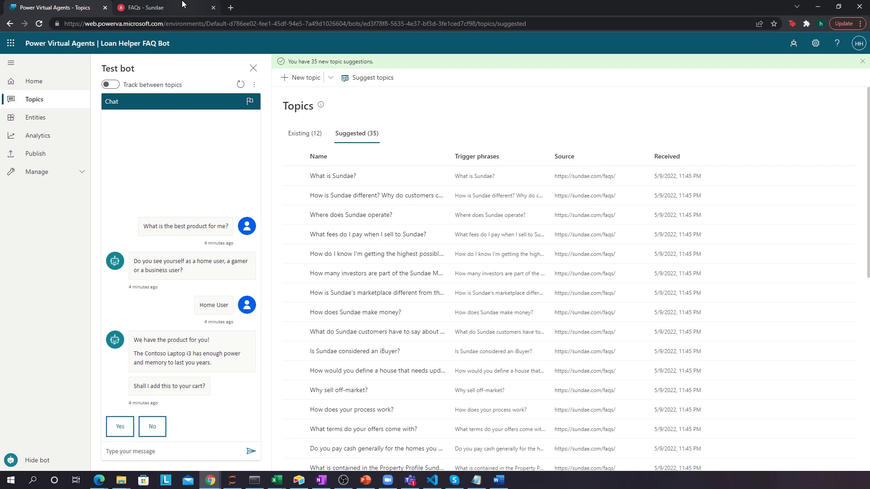
{"action": "key", "text": "ctrl+Tab"}
{"action": "scroll", "coordinate": [291, 231], "scroll_direction": "up", "scroll_amount": 10}
{"action": "scroll", "coordinate": [291, 231], "scroll_direction": "down", "scroll_amount": 1}
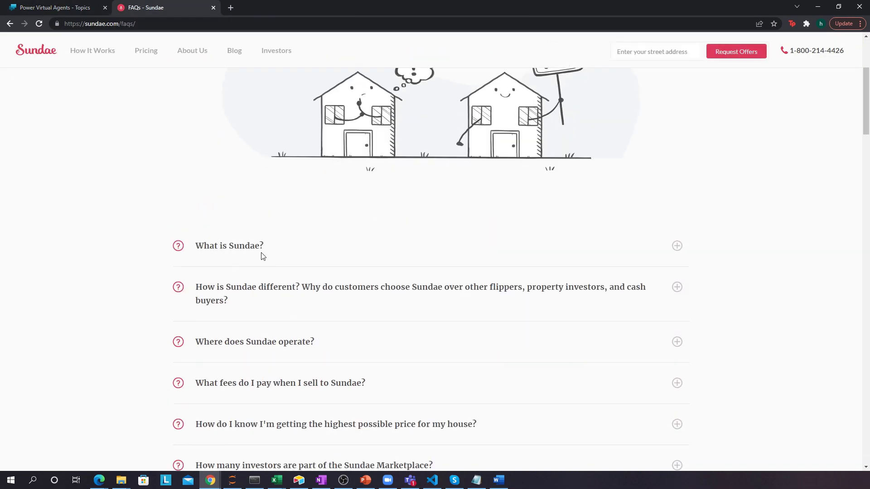
{"action": "scroll", "coordinate": [479, 221], "scroll_direction": "down", "scroll_amount": 1}
{"action": "left_click", "coordinate": [675, 201]}
{"action": "left_click", "coordinate": [74, 5]}
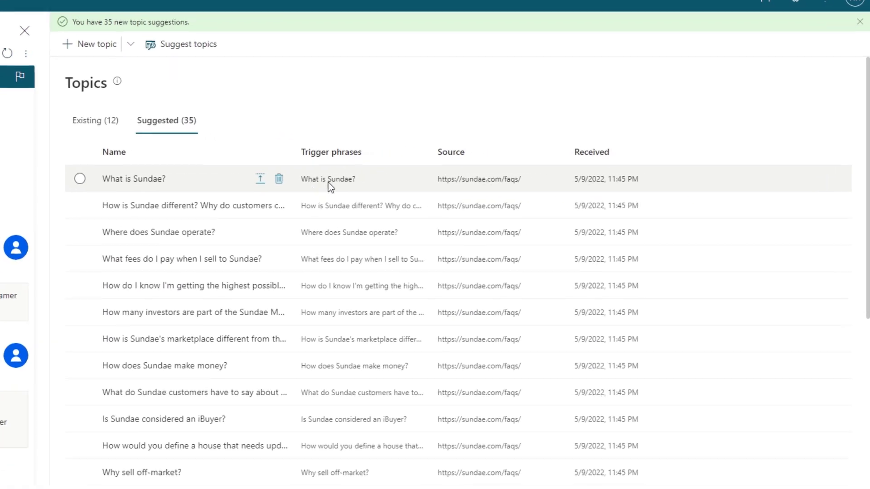
Add the 'What is Sundae?' suggestion to existing topics and verify its message matches the FAQ answer.
{"action": "left_click", "coordinate": [154, 185]}
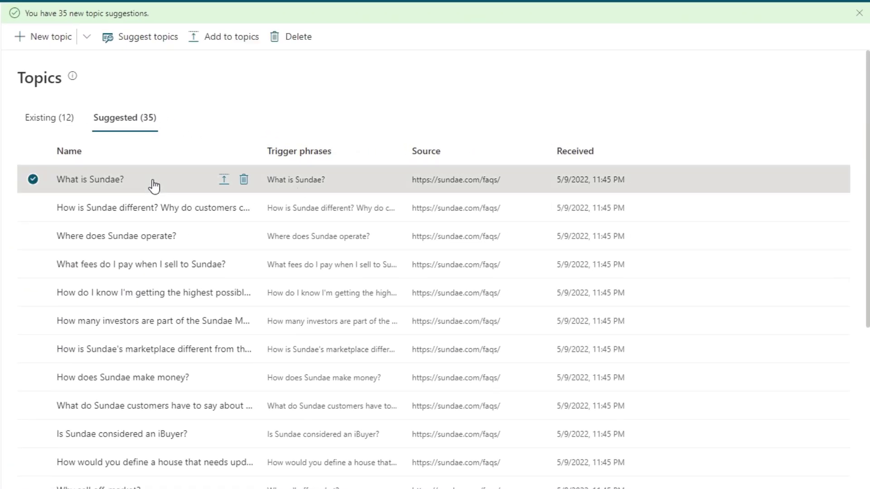
{"action": "left_click", "coordinate": [224, 181]}
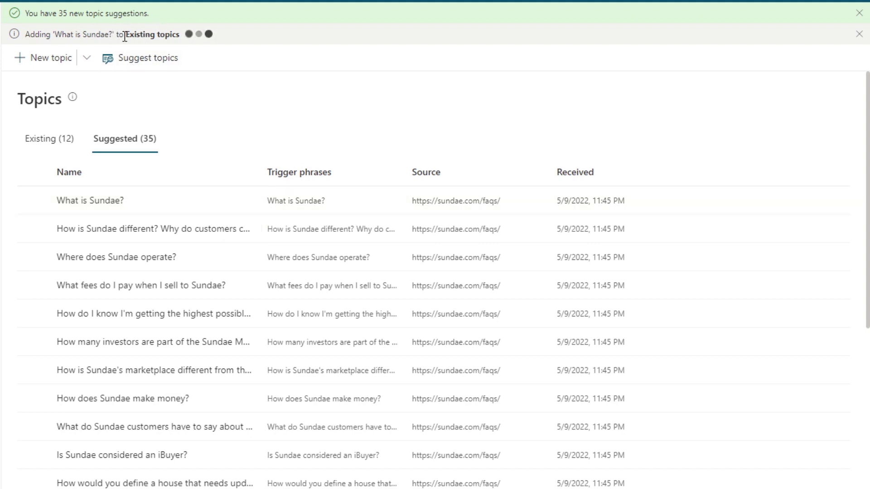
{"action": "left_click", "coordinate": [29, 150]}
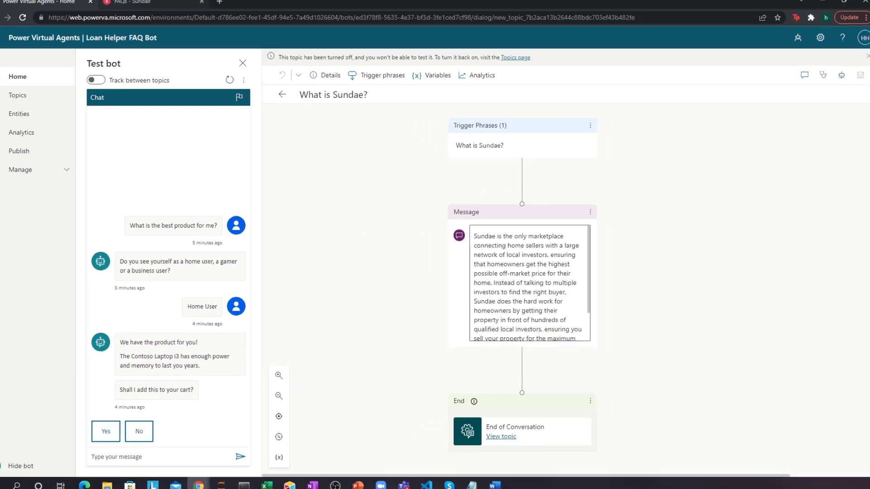
{"action": "key", "text": "ctrl+Tab"}
{"action": "left_click_drag", "start_coordinate": [195, 241], "coordinate": [594, 283]}
{"action": "key", "text": "ctrl+shift+Tab"}
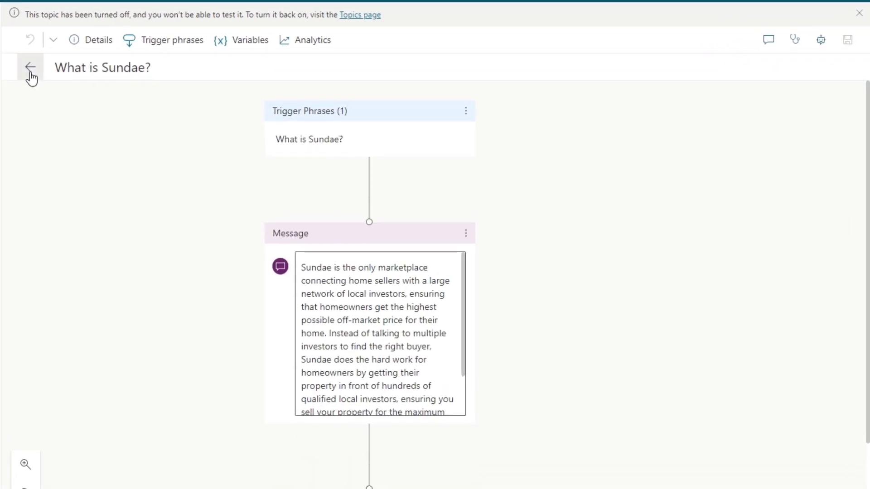
Select all 34 remaining suggestions and add them, bringing existing topics to 47.
{"action": "left_click", "coordinate": [30, 68]}
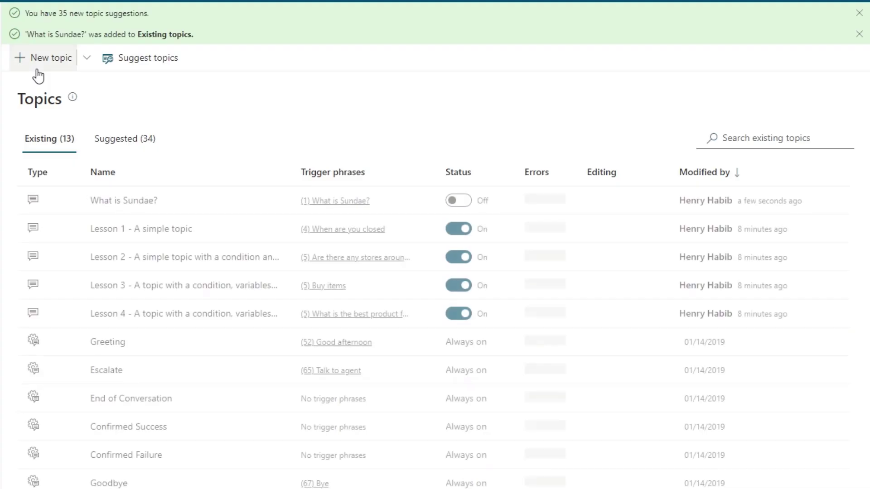
{"action": "left_click", "coordinate": [131, 143]}
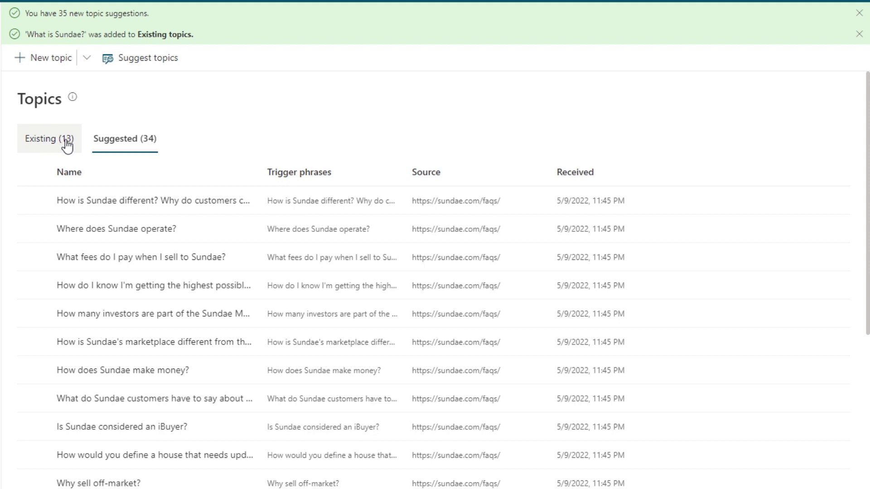
{"action": "left_click", "coordinate": [32, 173]}
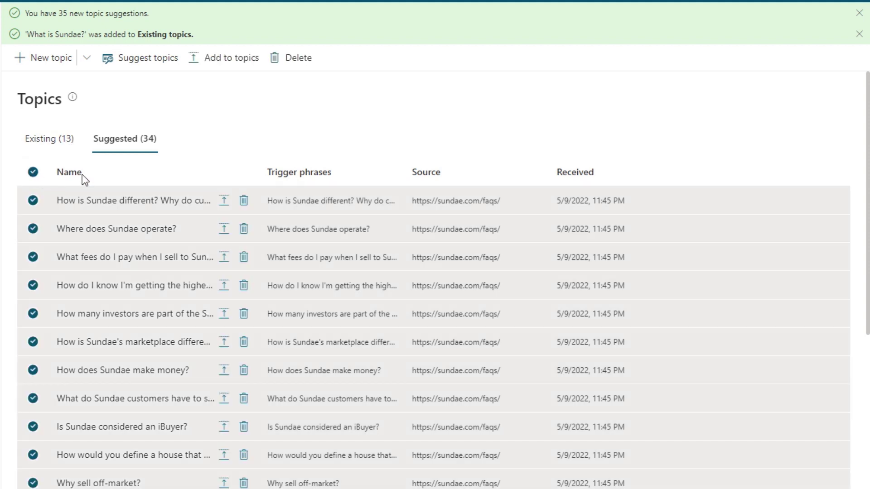
{"action": "left_click", "coordinate": [214, 59]}
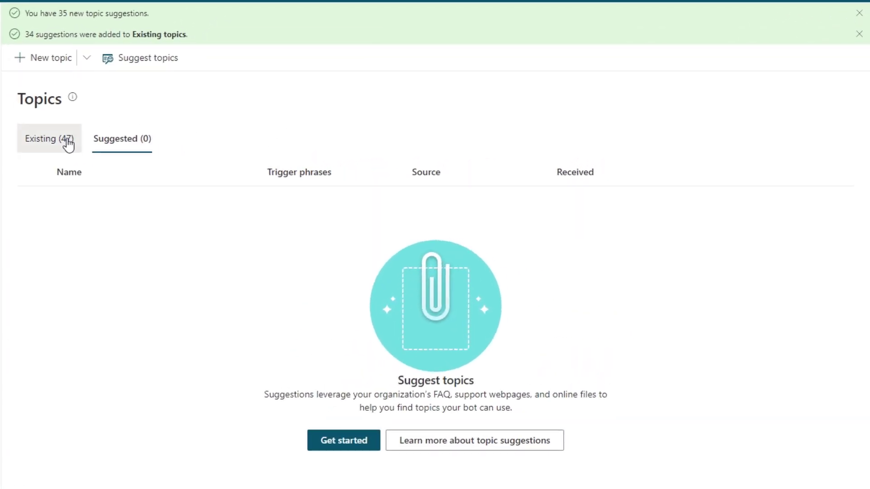
Switch on the 'how Sundae is different' and 'How does Sundae make money?' topics, then reset the test chat.
{"action": "left_click", "coordinate": [68, 144]}
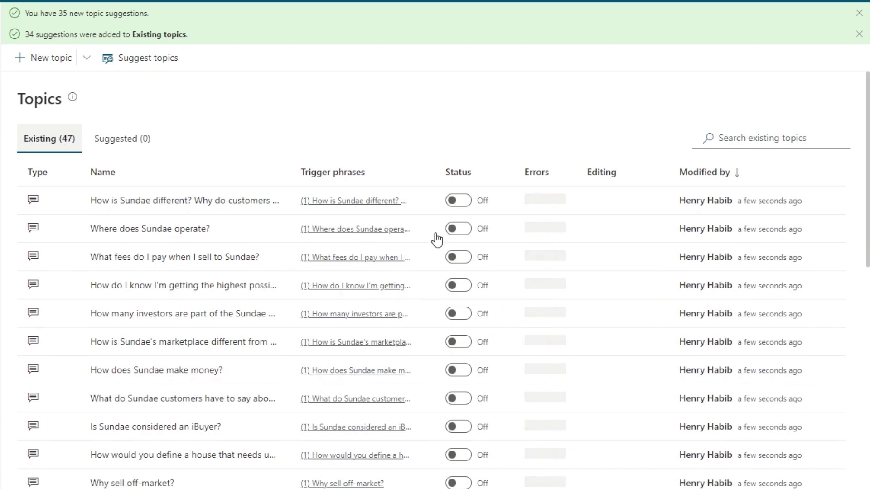
{"action": "left_click", "coordinate": [460, 220]}
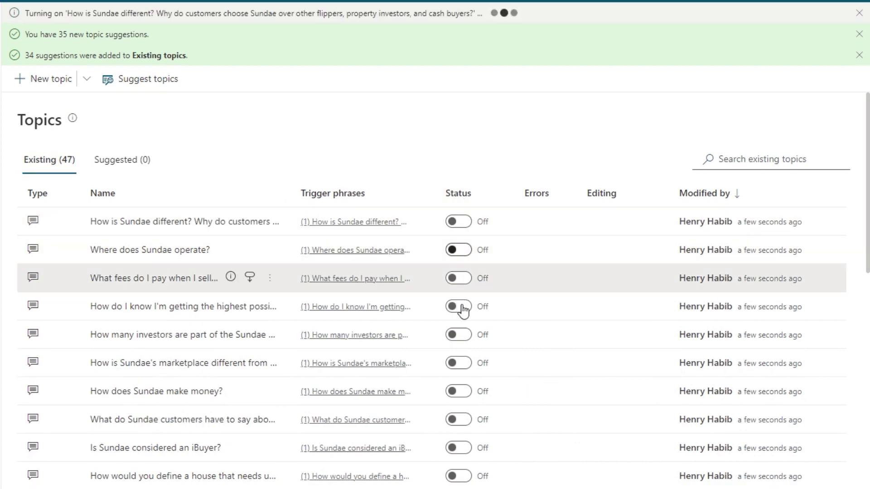
{"action": "scroll", "coordinate": [457, 312], "scroll_direction": "down", "scroll_amount": 2}
{"action": "scroll", "coordinate": [240, 326], "scroll_direction": "down", "scroll_amount": 3}
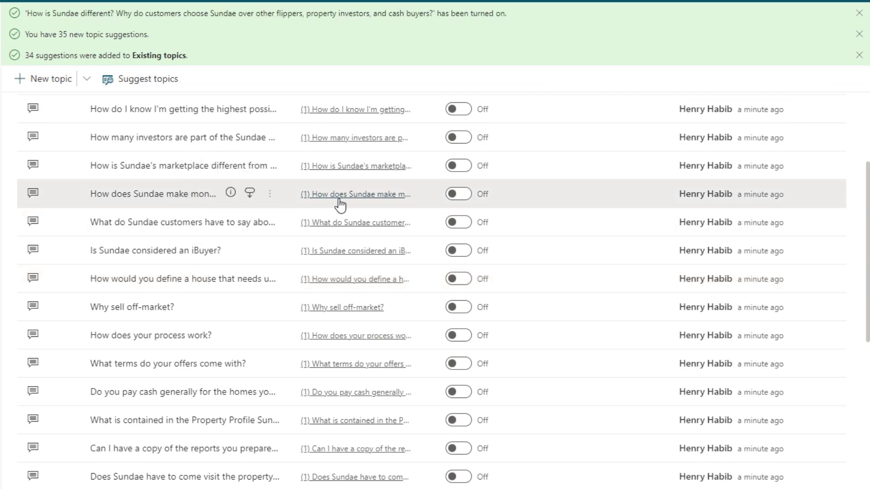
{"action": "left_click", "coordinate": [450, 195]}
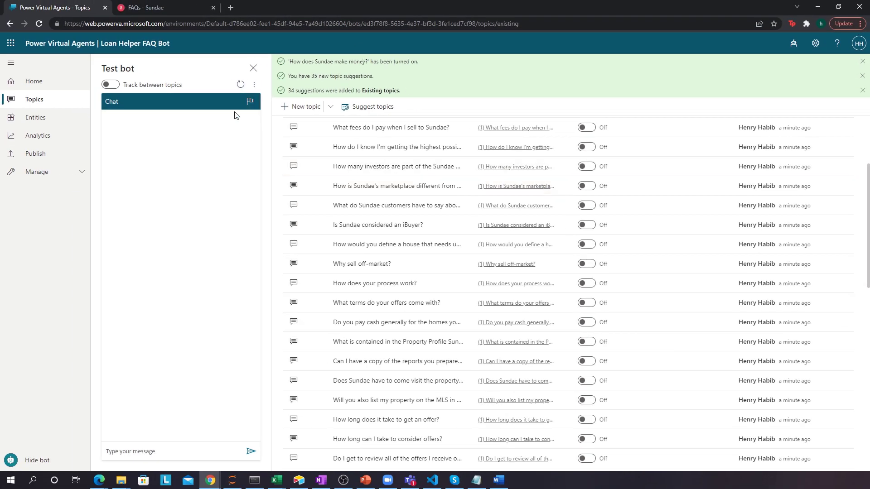
{"action": "left_click", "coordinate": [232, 150]}
{"action": "left_click", "coordinate": [239, 85]}
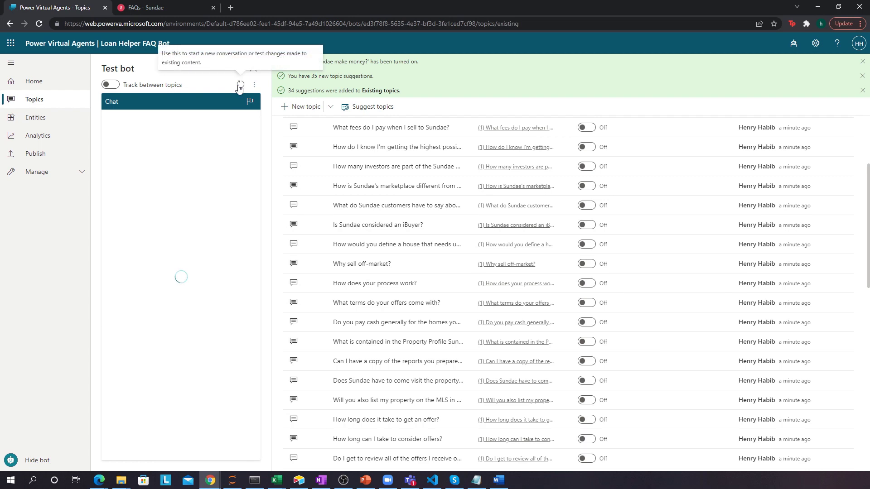
Ask the test bot 'How does Sundae make money?' and bring up the FAQs - Sundae page.
{"action": "scroll", "coordinate": [465, 227], "scroll_direction": "up", "scroll_amount": 3}
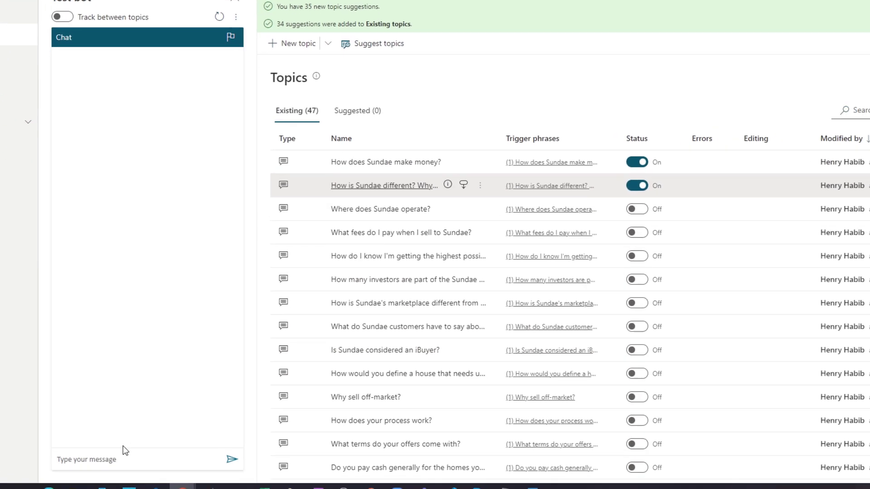
{"action": "left_click", "coordinate": [161, 452]}
{"action": "type", "text": "How does"}
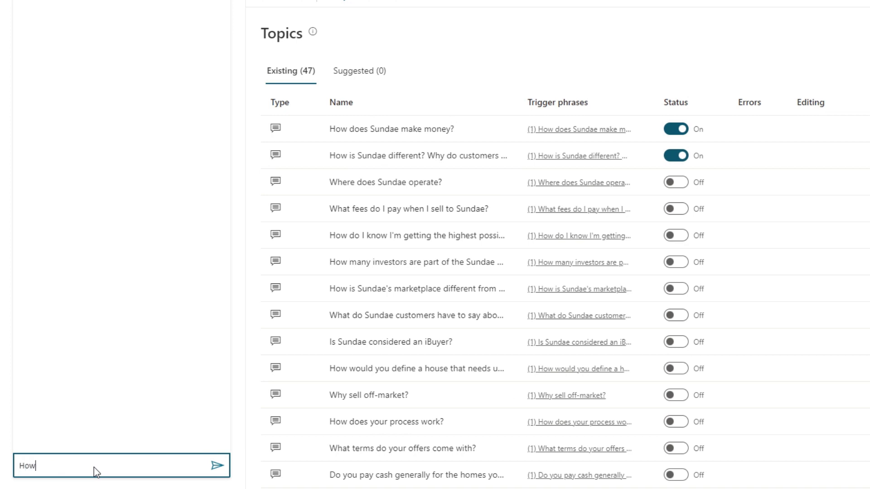
{"action": "type", "text": " Sundae make money?"}
{"action": "key", "text": "Return"}
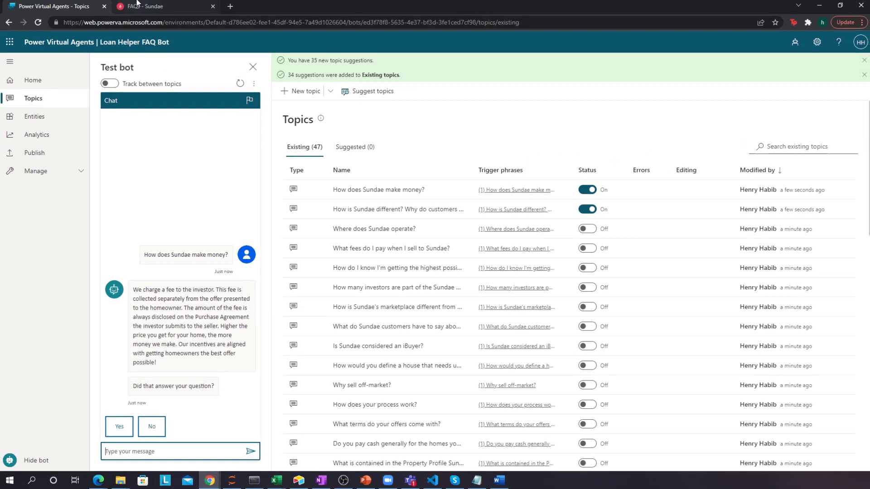
{"action": "left_click", "coordinate": [145, 8]}
Search the FAQ page for 'how does' and compare its money answer with the bot's reply.
{"action": "left_click", "coordinate": [73, 227]}
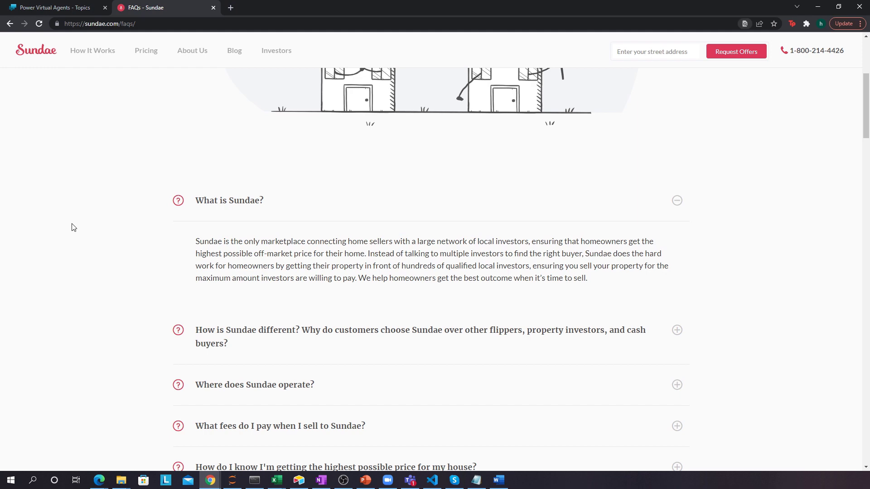
{"action": "key", "text": "ctrl+f"}
{"action": "type", "text": "how does"}
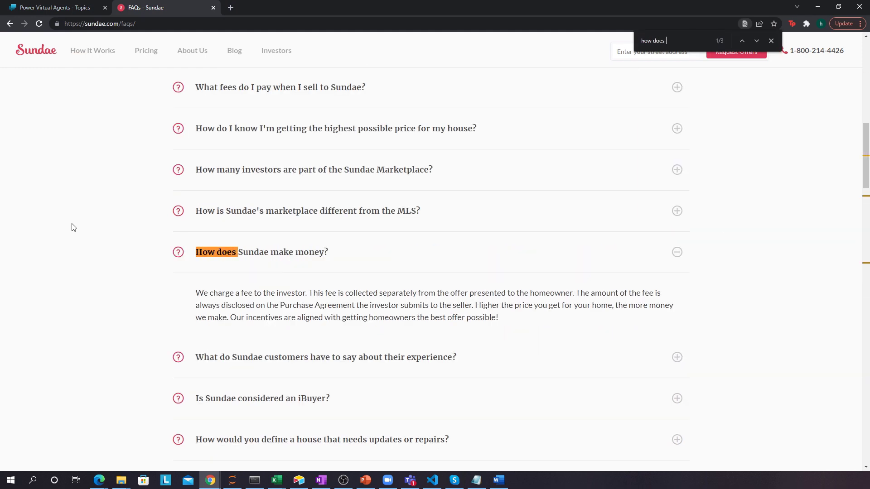
{"action": "scroll", "coordinate": [159, 228], "scroll_direction": "down", "scroll_amount": 3}
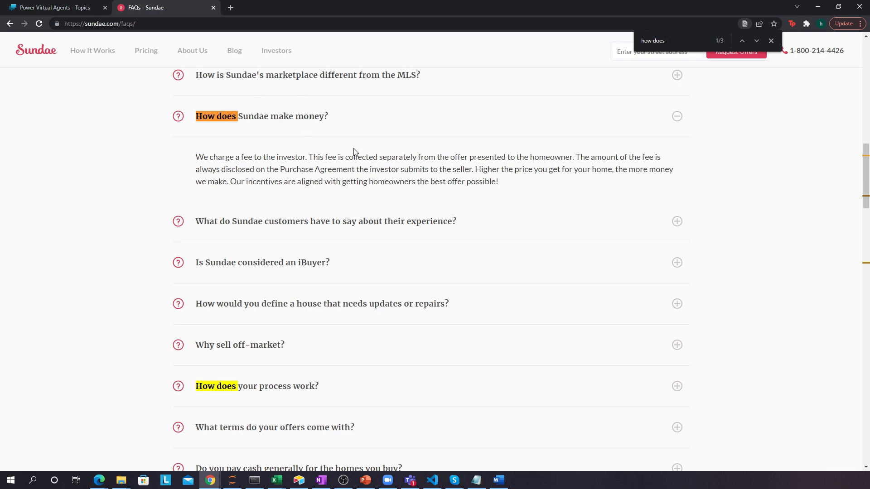
{"action": "left_click", "coordinate": [49, 4]}
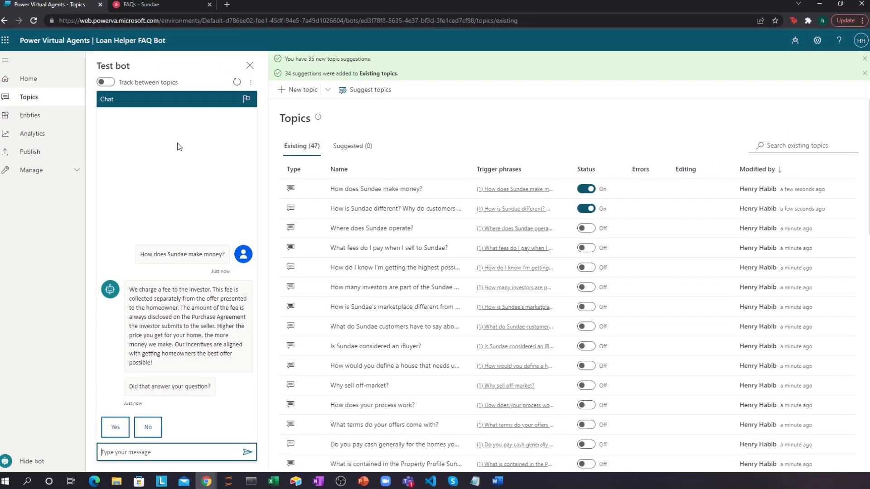
{"action": "left_click", "coordinate": [145, 8]}
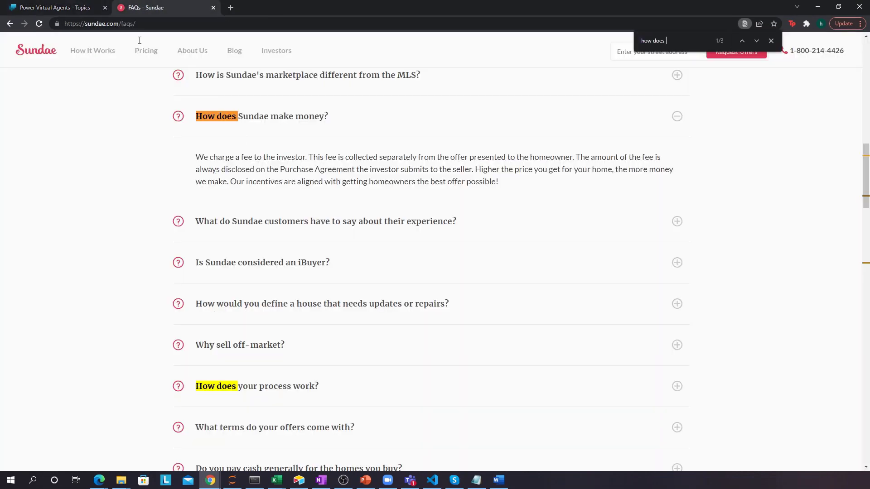
{"action": "left_click", "coordinate": [38, 5]}
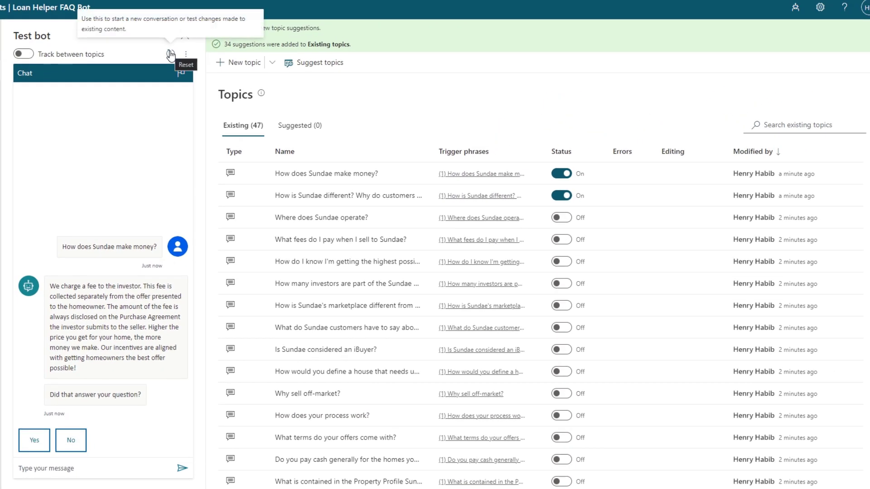
Reset the test chat and ask the bot 'How do you make money?'.
{"action": "left_click", "coordinate": [170, 54]}
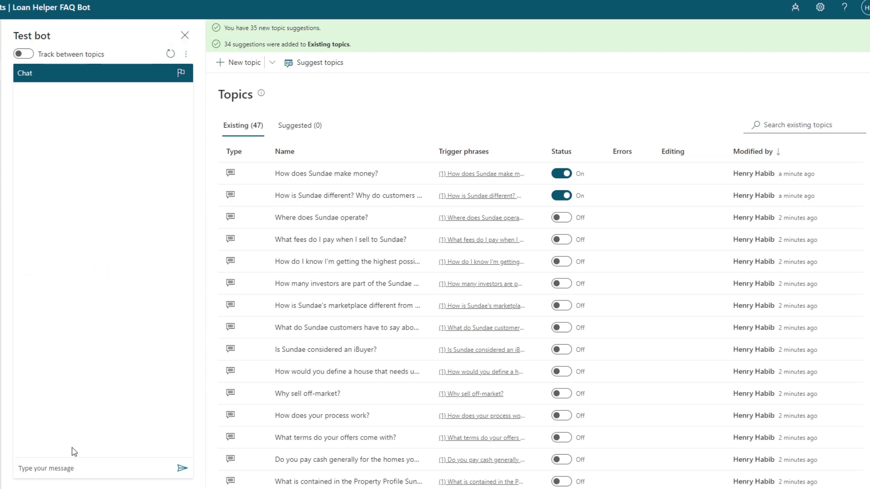
{"action": "left_click", "coordinate": [68, 467]}
{"action": "type", "text": "How "}
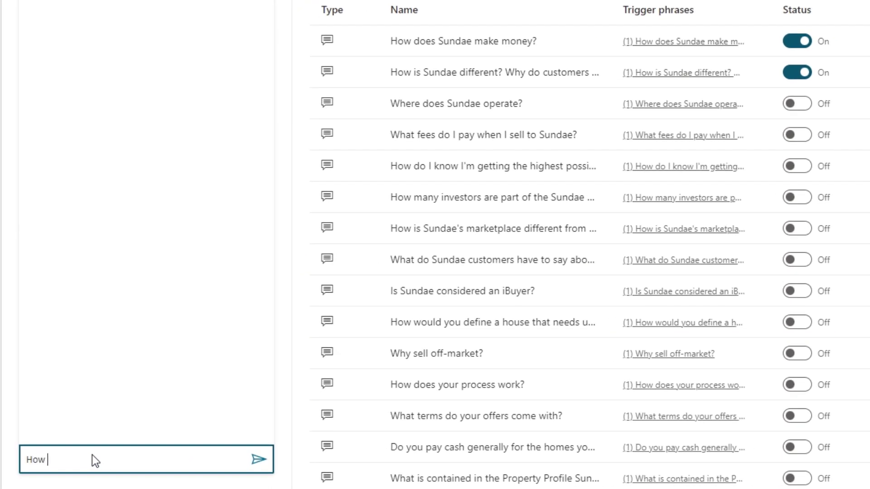
{"action": "type", "text": "do you make mone"}
{"action": "key", "text": "BackSpace"}
{"action": "type", "text": "ey?"}
{"action": "key", "text": "Return"}
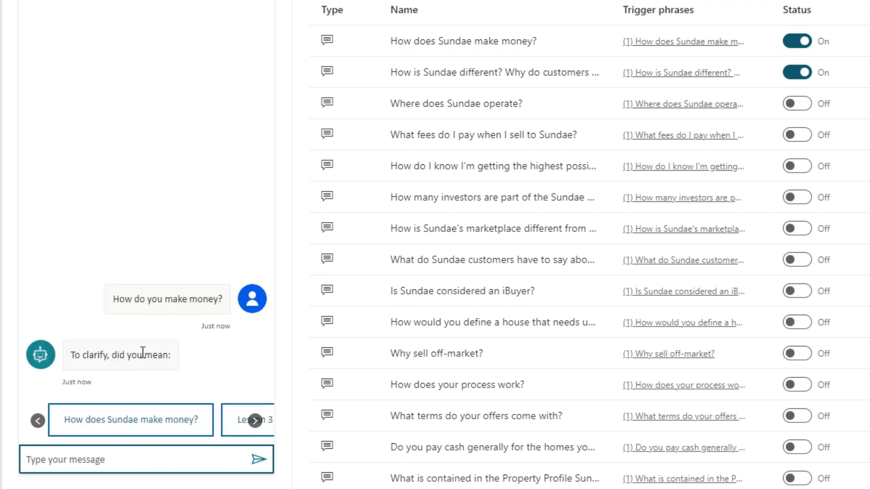
Choose 'How does Sundae make money?' from the bot's suggested topics carousel.
{"action": "left_click", "coordinate": [256, 423]}
{"action": "left_click", "coordinate": [256, 422]}
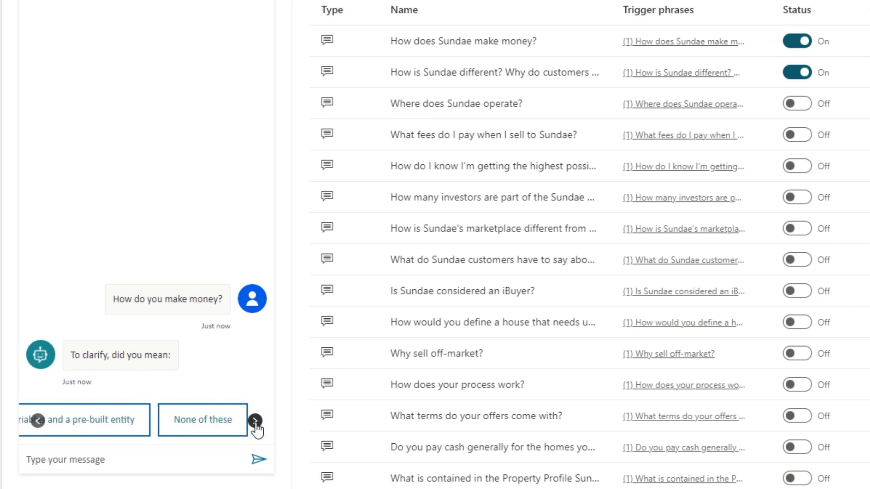
{"action": "left_click", "coordinate": [37, 422]}
{"action": "left_click", "coordinate": [37, 422]}
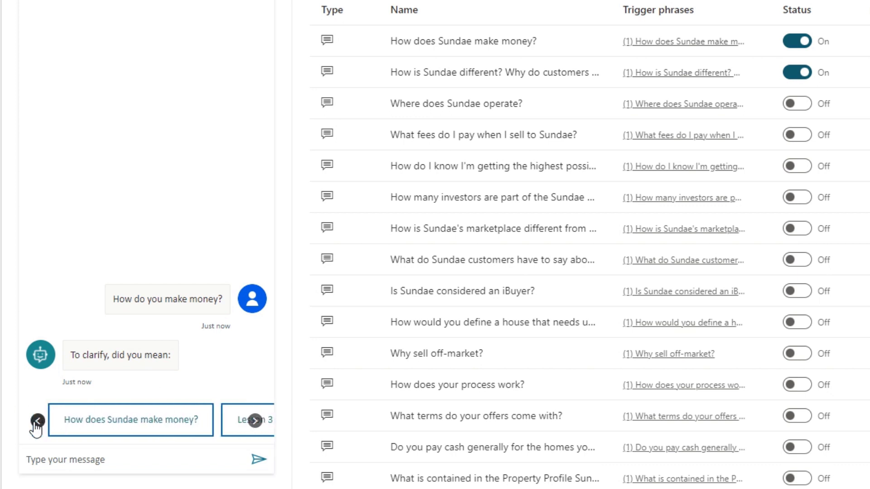
{"action": "left_click", "coordinate": [120, 418]}
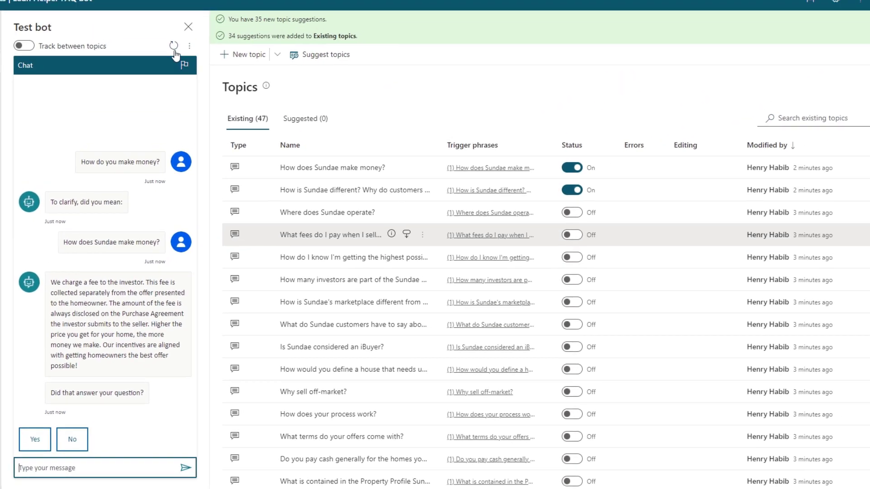
Reset the test chat and ask the bot 'How does Sundae get fees?'.
{"action": "left_click", "coordinate": [172, 50]}
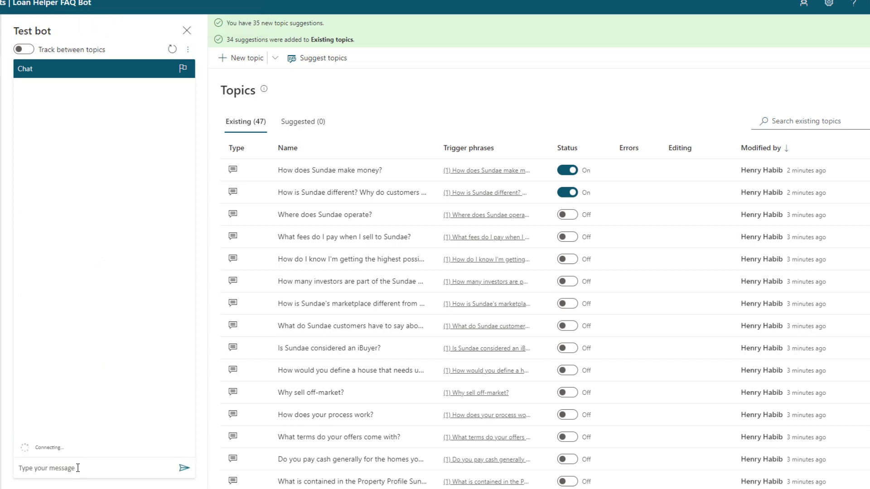
{"action": "left_click", "coordinate": [77, 468]}
{"action": "type", "text": "How "}
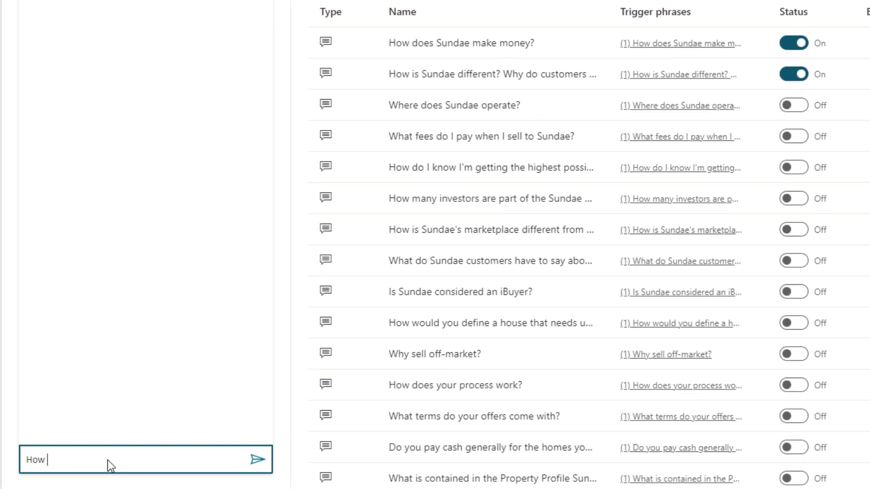
{"action": "type", "text": "does Sundae make fees?"}
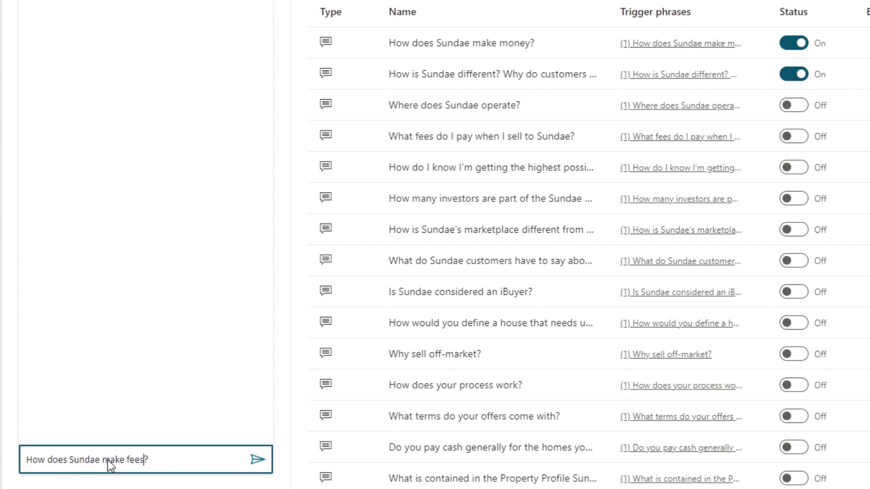
{"action": "type", "text": "get"}
{"action": "key", "text": "Return"}
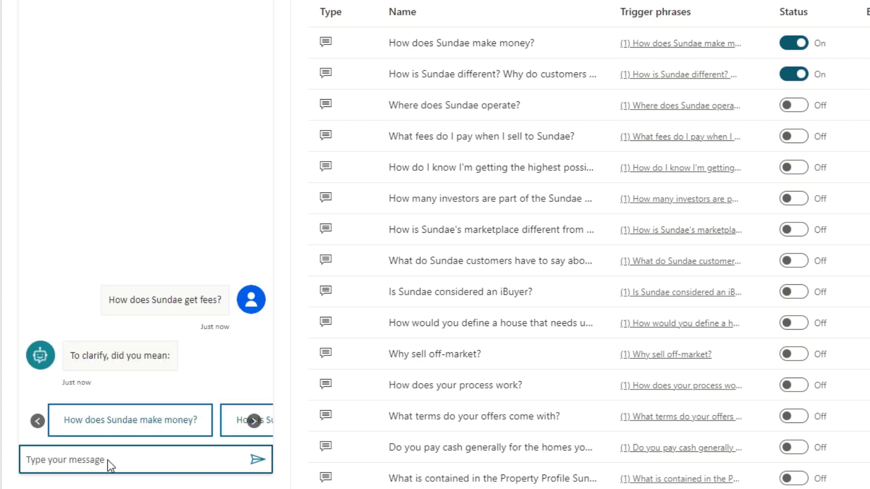
Choose the 'How does Sundae make money?' suggestion from the clarification carousel.
{"action": "left_click", "coordinate": [254, 421]}
{"action": "left_click", "coordinate": [255, 422]}
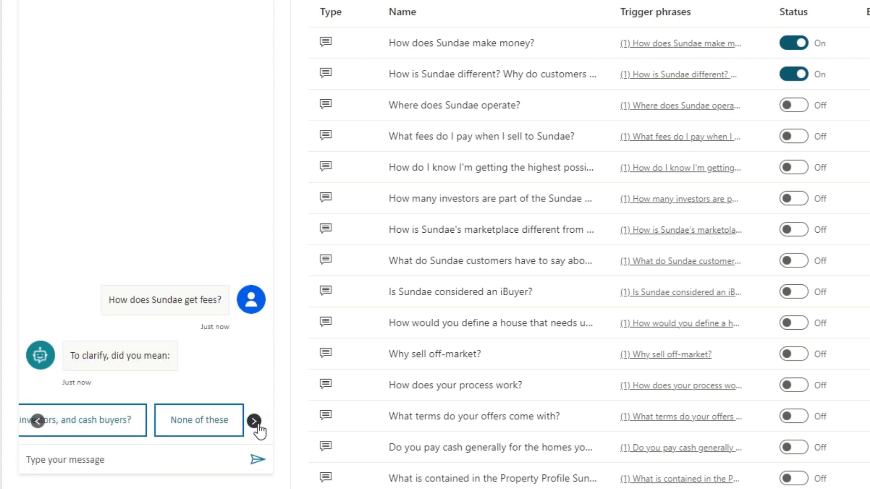
{"action": "left_click", "coordinate": [38, 422]}
{"action": "left_click", "coordinate": [38, 421]}
{"action": "left_click", "coordinate": [38, 422]}
{"action": "left_click", "coordinate": [118, 423]}
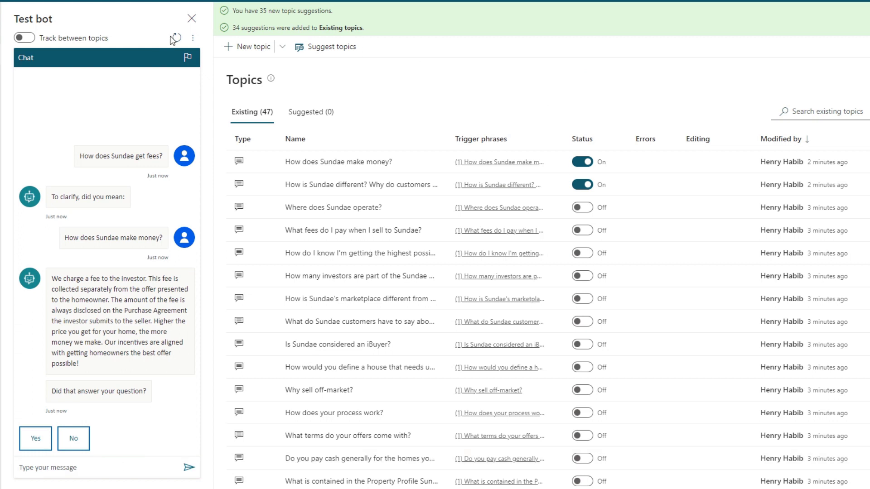
Reset the test chat and ask the bot just 'Make money?'.
{"action": "left_click", "coordinate": [176, 37]}
{"action": "left_click", "coordinate": [81, 470]}
{"action": "type", "text": "Make monety"}
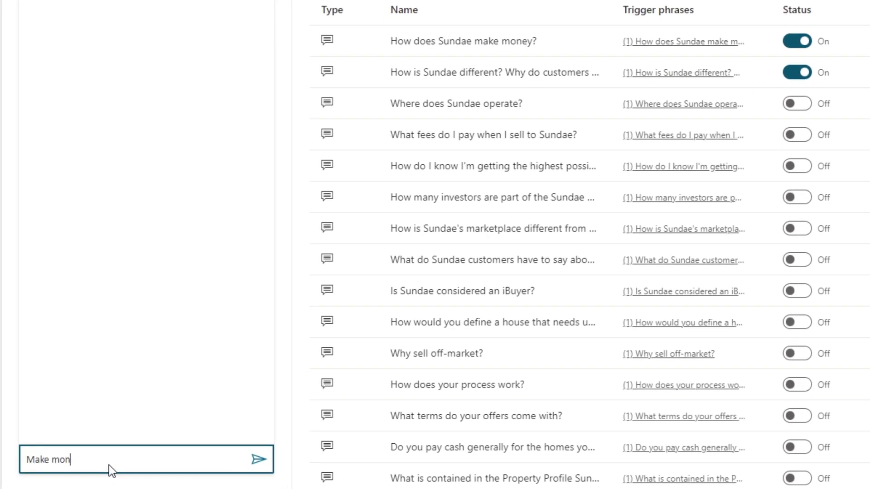
{"action": "key", "text": "BackSpace"}
{"action": "type", "text": "y?"}
{"action": "key", "text": "Return"}
Pick 'How does Sundae make money?' from the suggested topics to get the fee answer.
{"action": "left_click", "coordinate": [255, 421]}
{"action": "left_click", "coordinate": [257, 422]}
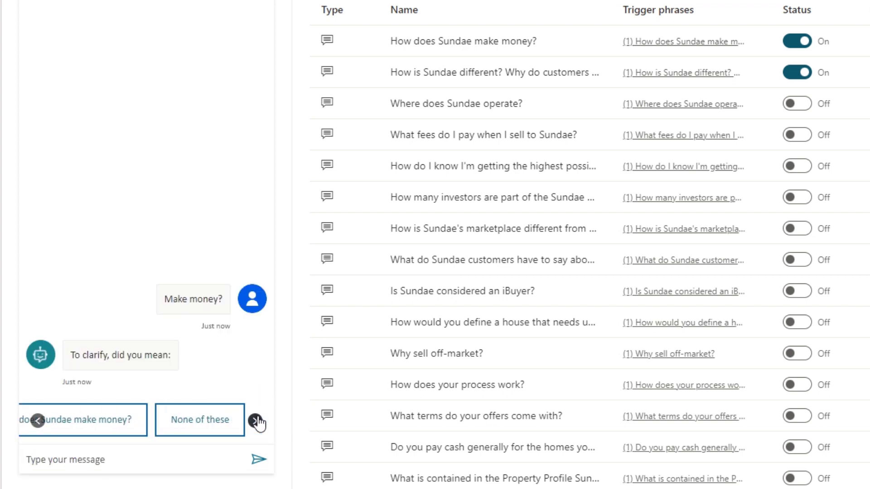
{"action": "left_click", "coordinate": [37, 420]}
{"action": "left_click", "coordinate": [129, 423]}
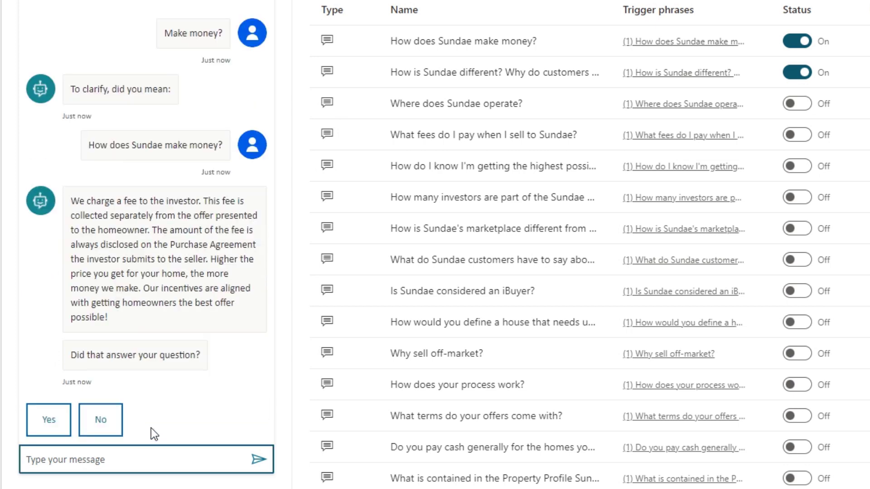